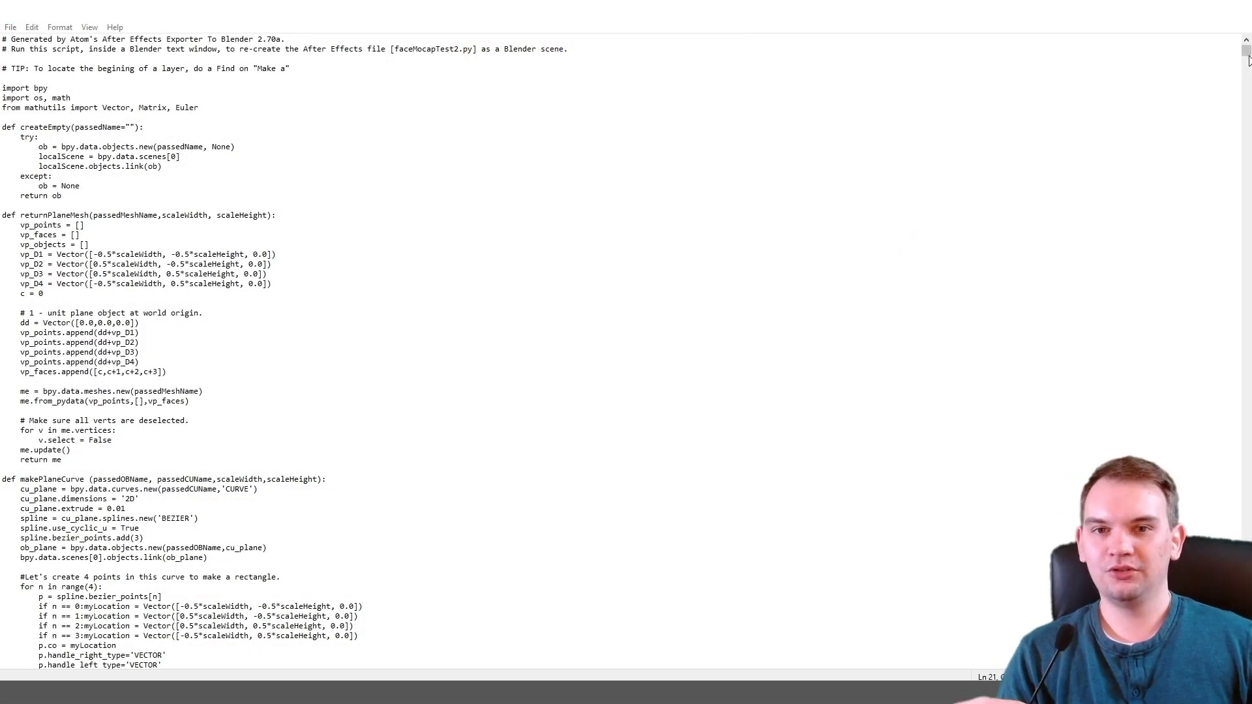
# Look through the Python script exported from After Effects for recreating the face capture scene in Blender.
pyautogui.moveTo(1248, 60); pyautogui.dragTo(1248, 86)
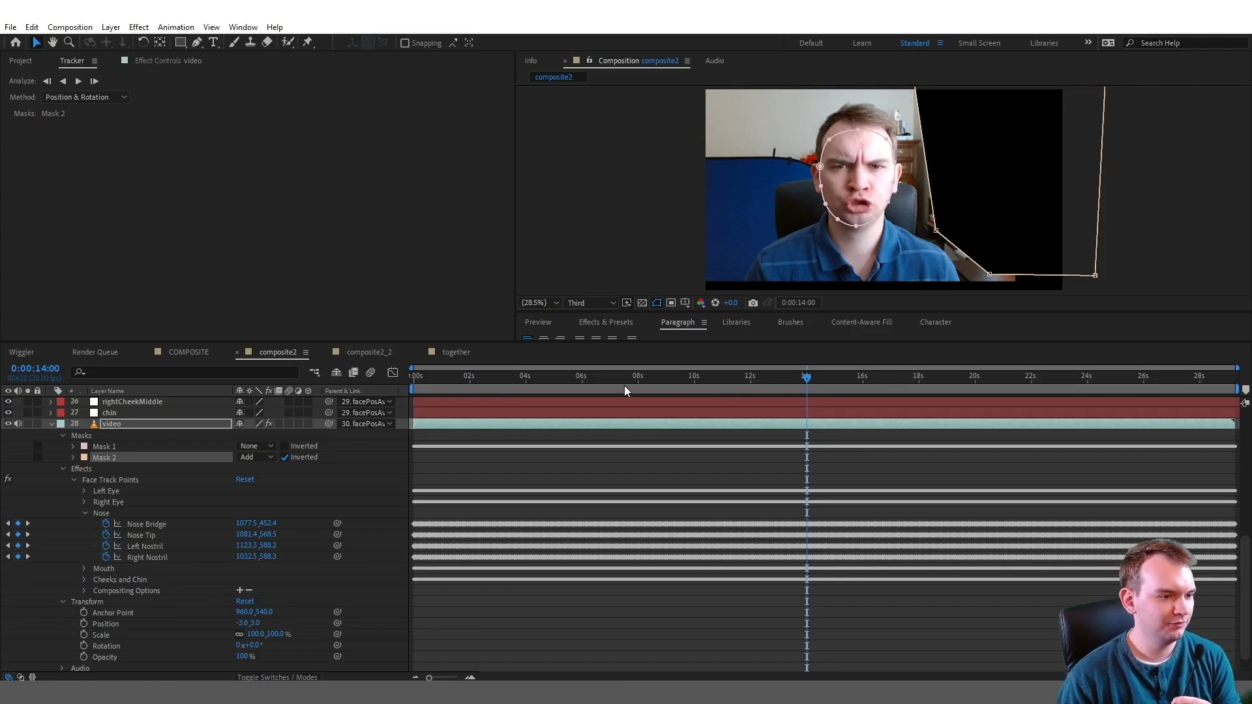
# Examine the face footage in composite2 up close at different moments of the performance.
pyautogui.click(624, 381)
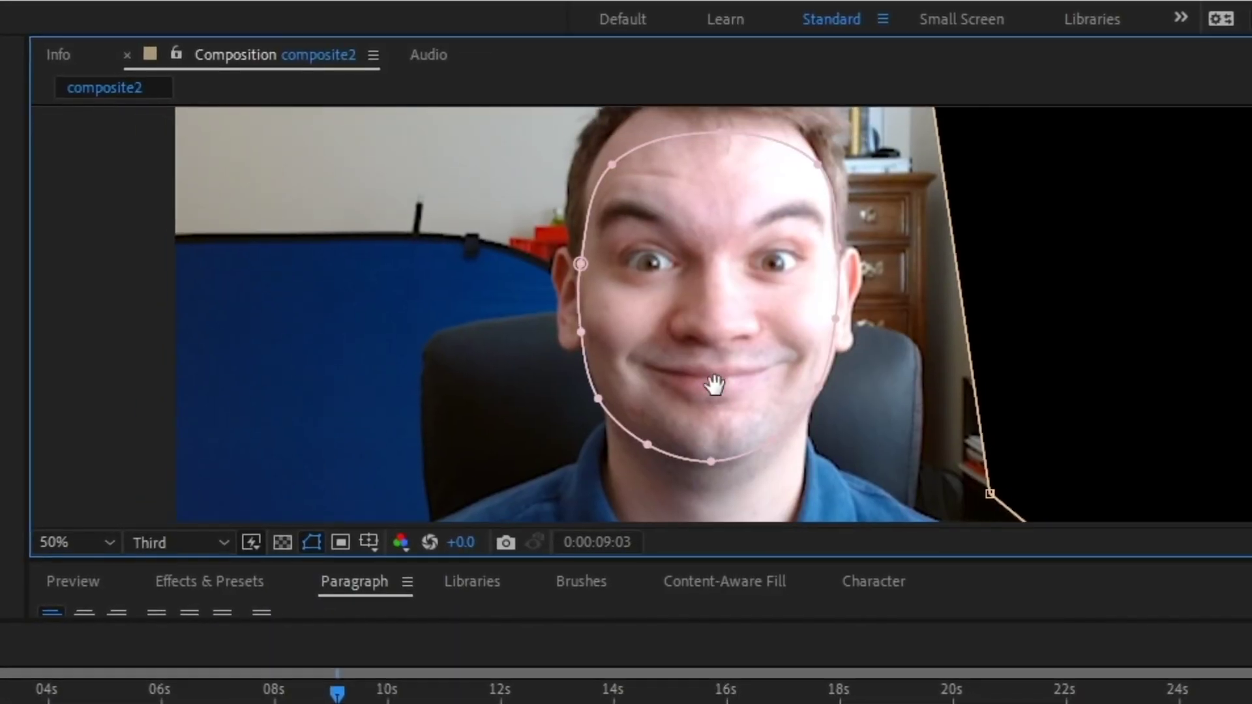
pyautogui.scroll(4, 718, 385)
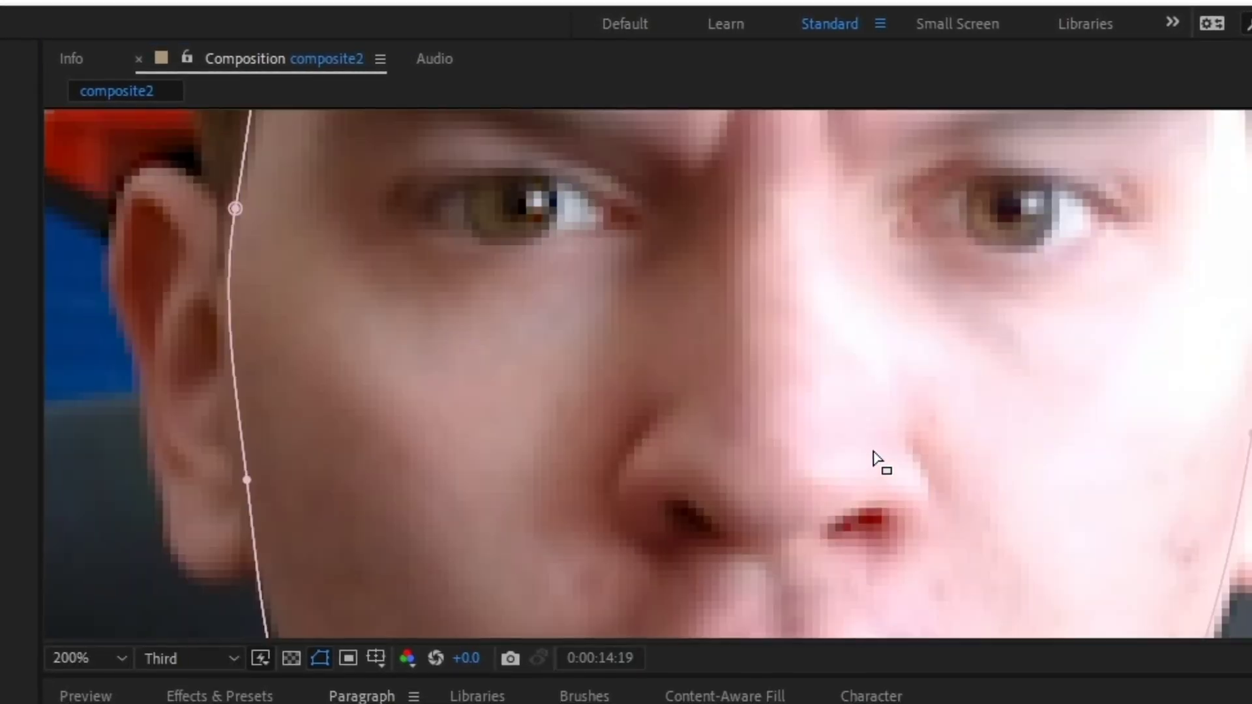
pyautogui.scroll(-5, 874, 445)
pyautogui.scroll(5, 874, 445)
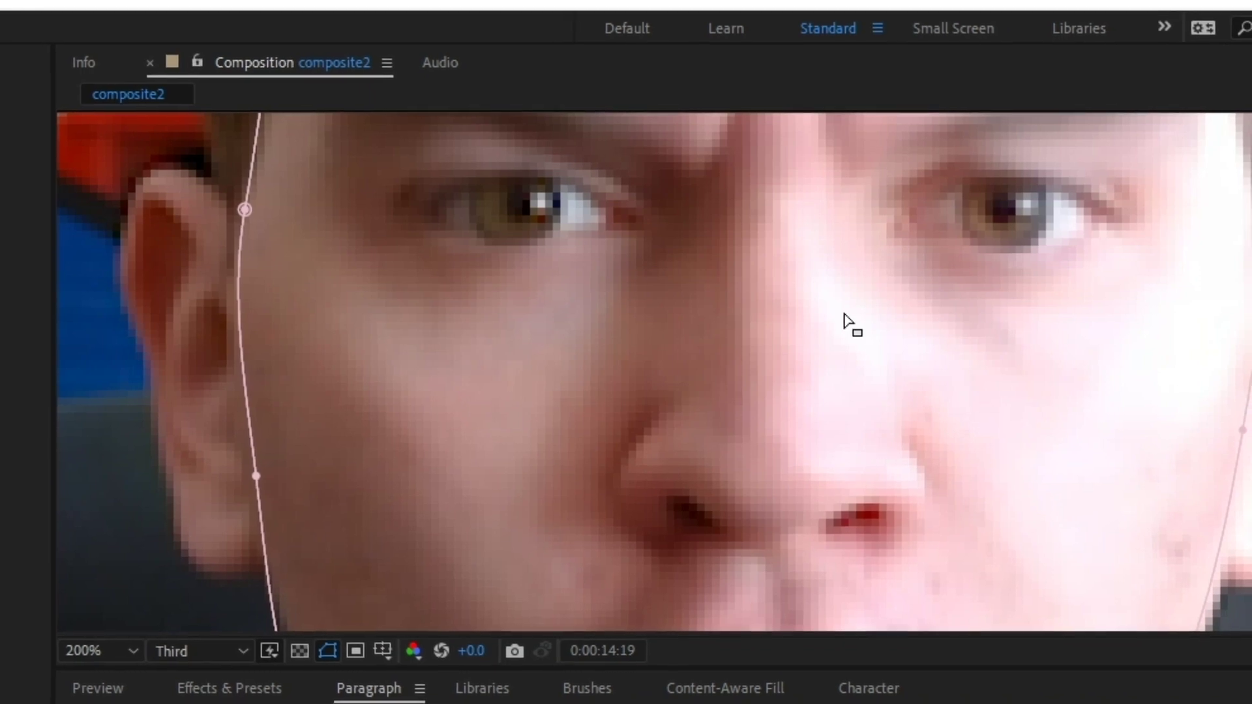
pyautogui.moveTo(844, 316); pyautogui.dragTo(886, 511, button='middle')
pyautogui.scroll(1, 886, 511)
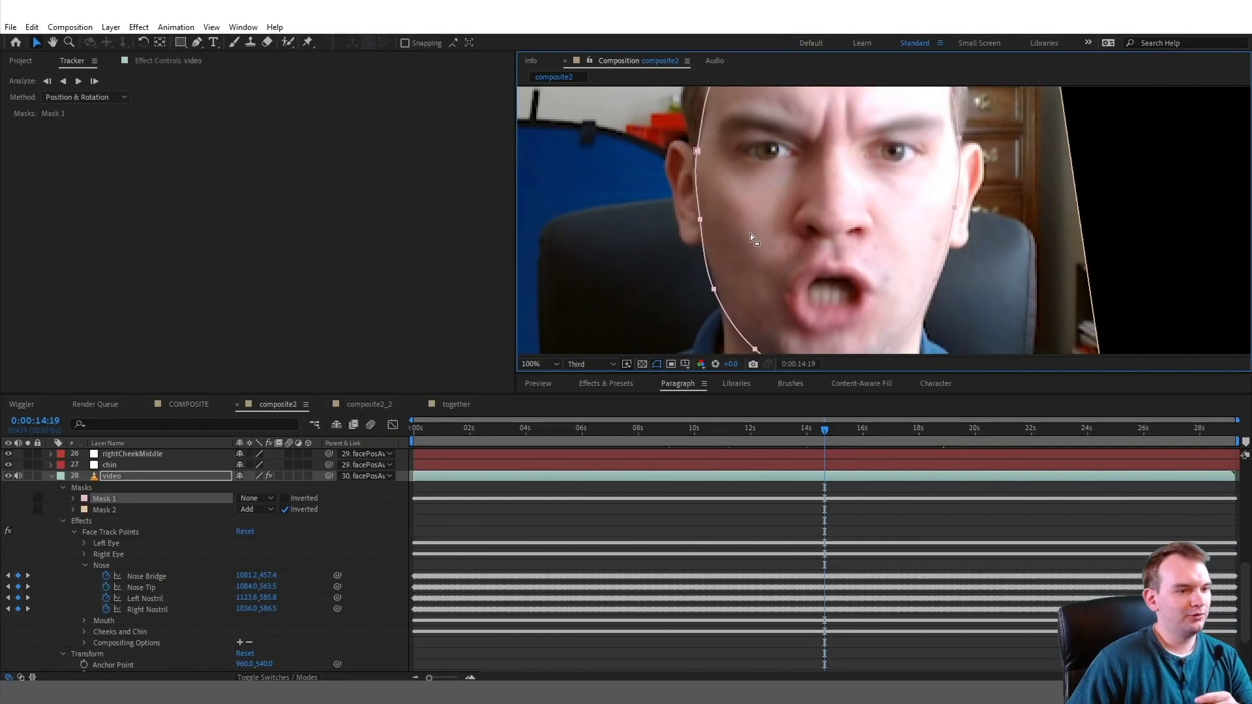
# Set the face outline mask, Mask 1, to Add and set Mask 2 to None on the video layer.
pyautogui.click(121, 499)
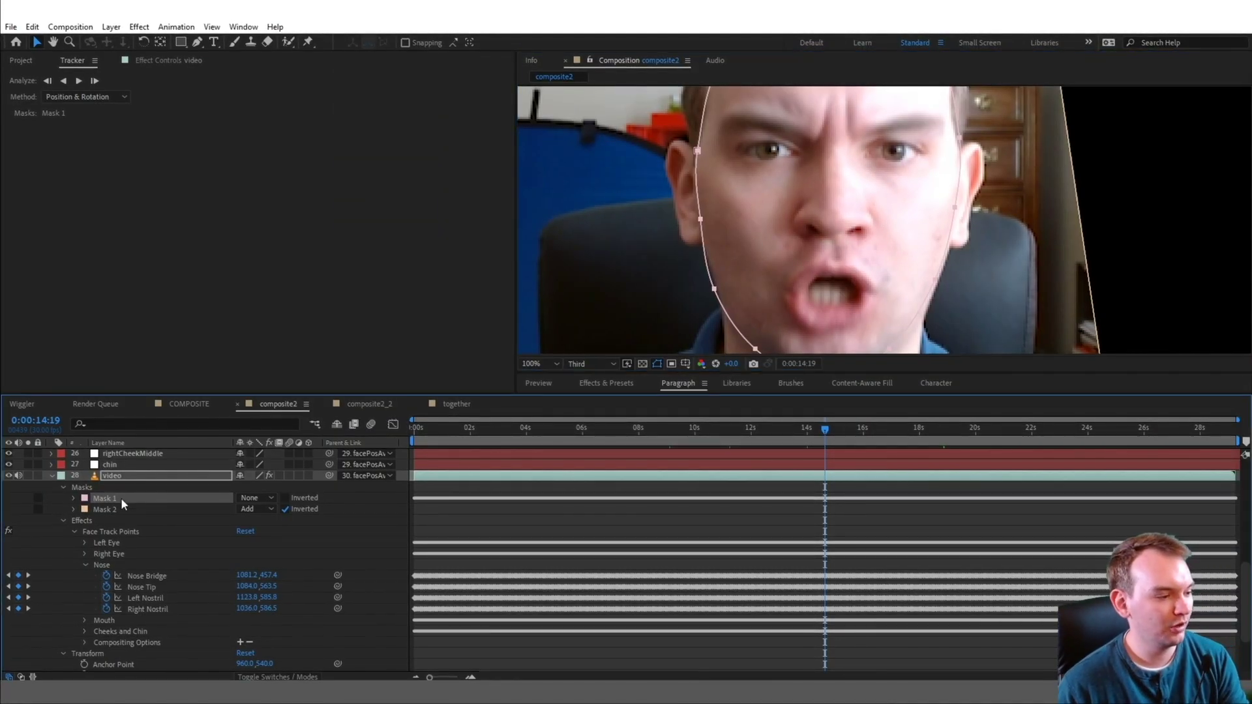
pyautogui.click(276, 499)
pyautogui.click(274, 530)
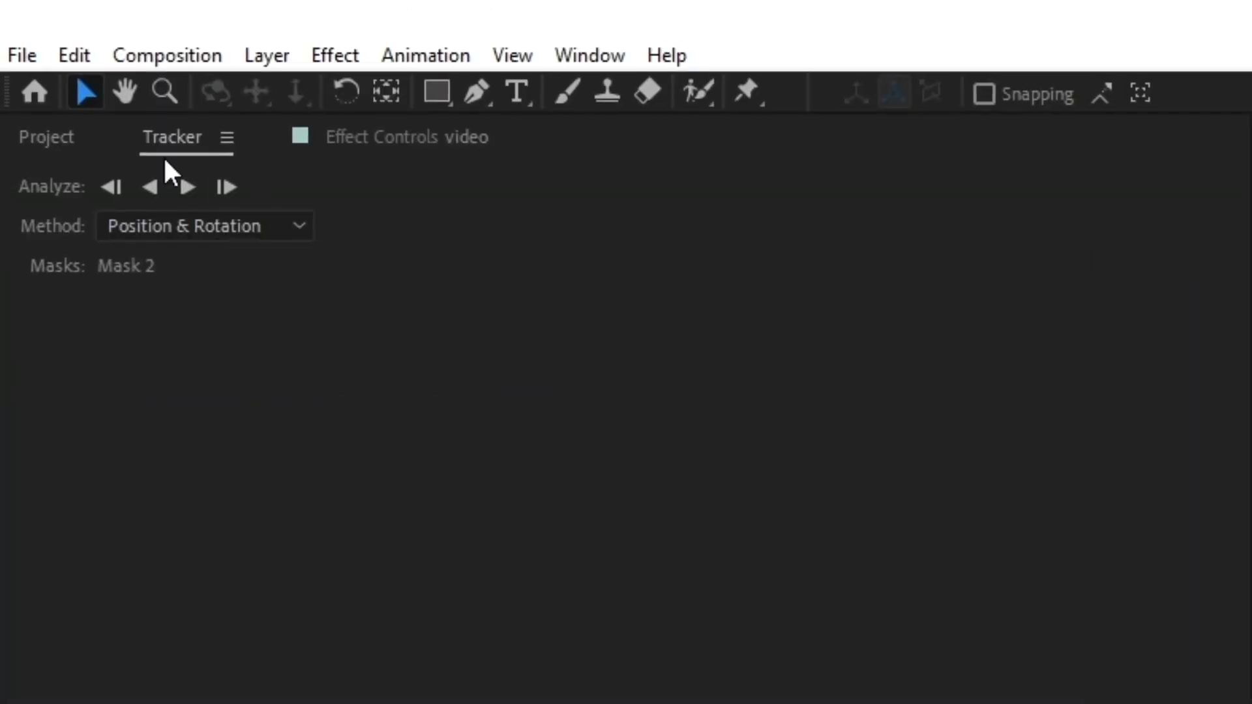
# Set the tracking method for Mask 1 to Face Tracking (Detailed Features).
pyautogui.click(190, 225)
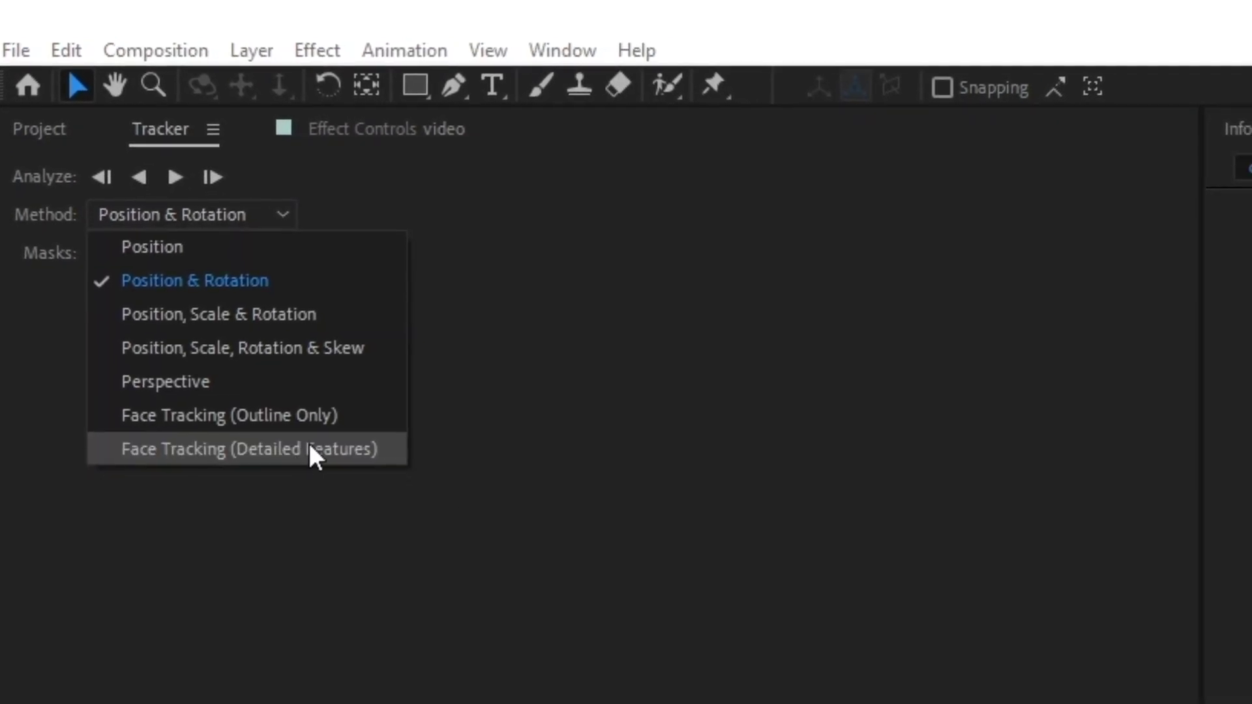
pyautogui.click(319, 456)
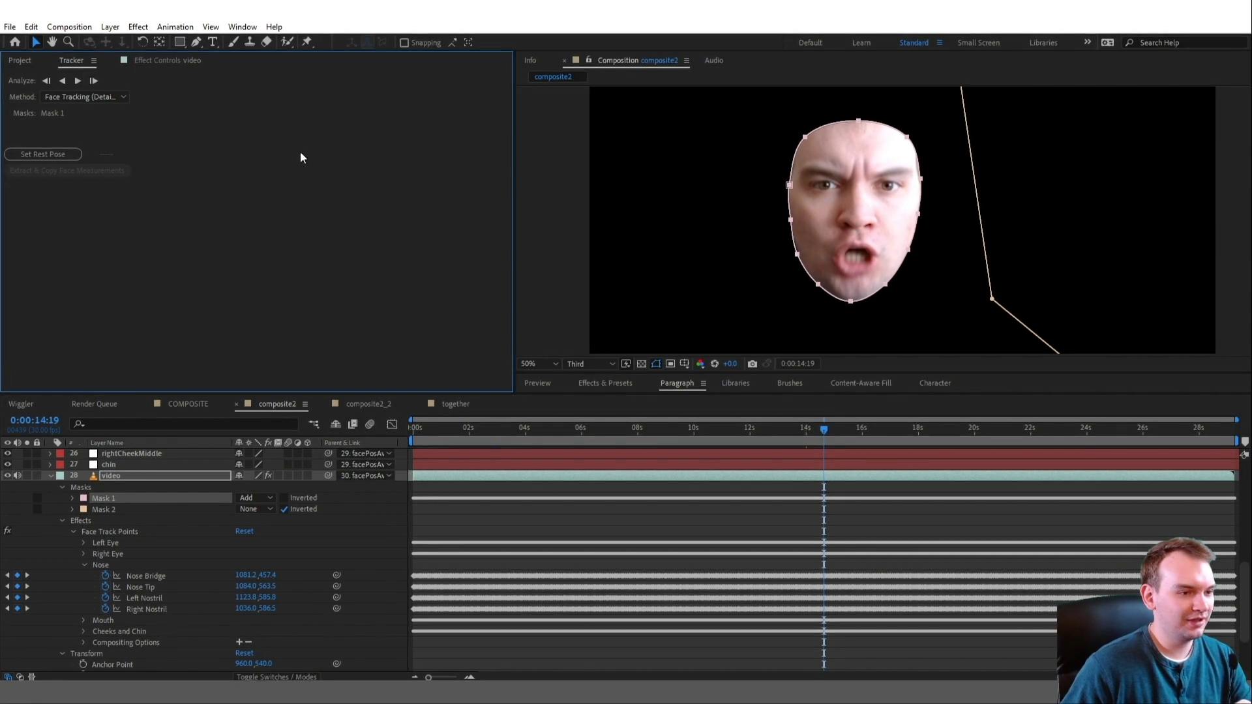
# Inspect the Face Track Points effect on the video layer and its point groups for the facial features.
pyautogui.click(110, 530)
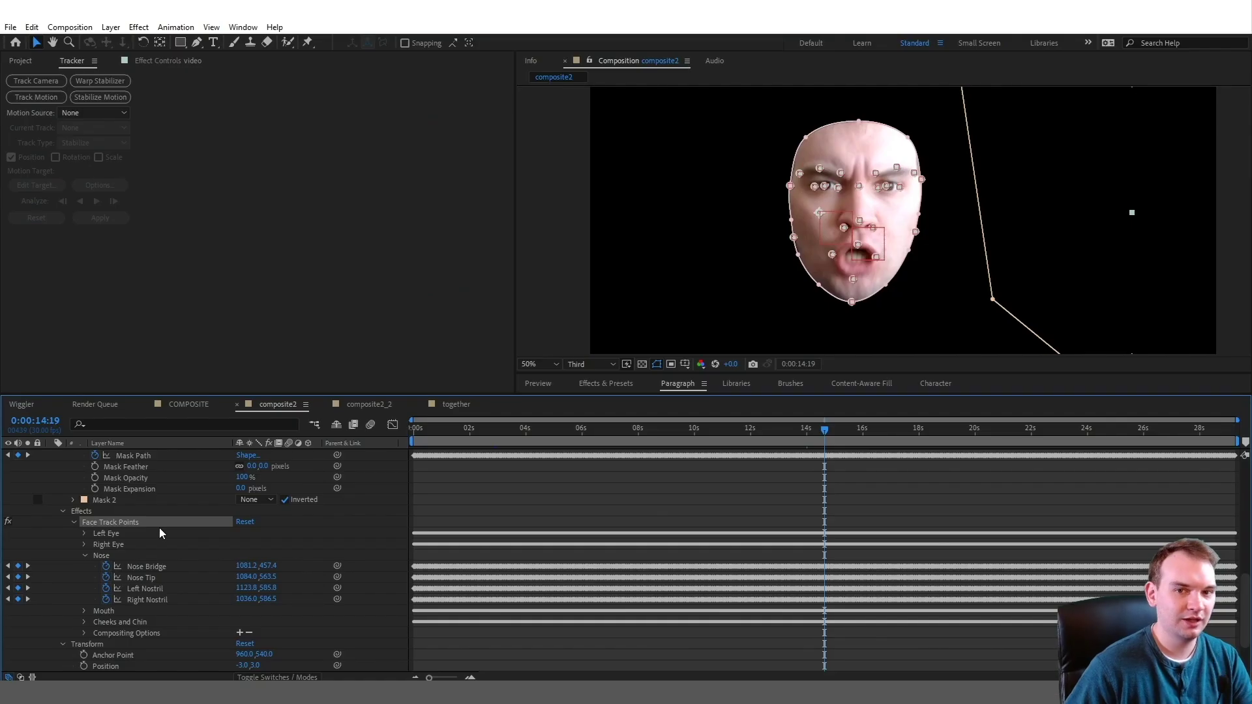
pyautogui.scroll(-2, 131, 506)
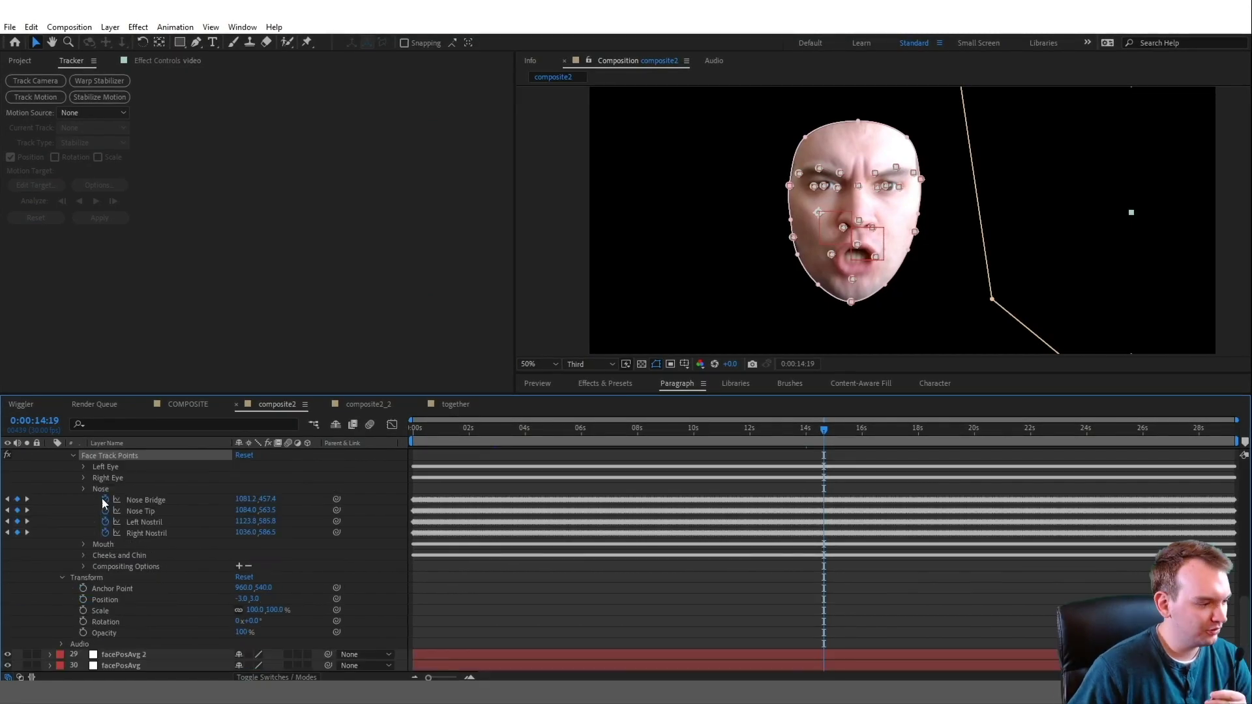
pyautogui.click(84, 489)
pyautogui.click(109, 490)
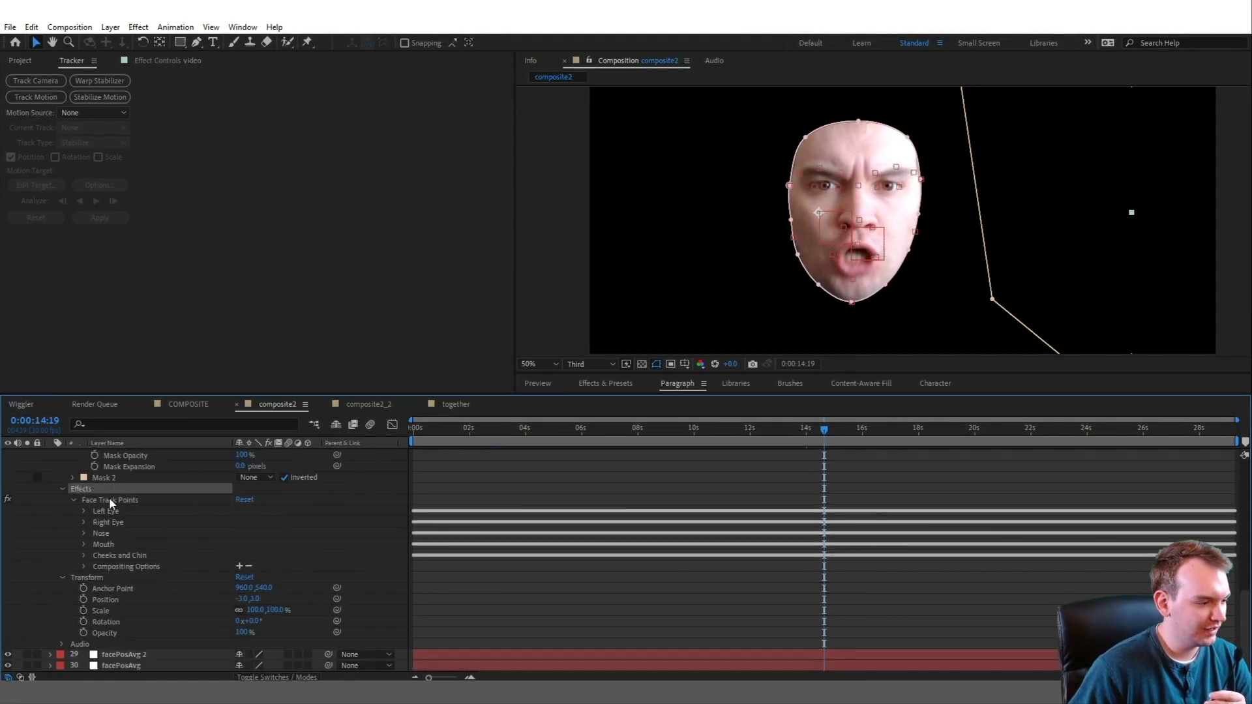
pyautogui.click(85, 533)
pyautogui.click(158, 555)
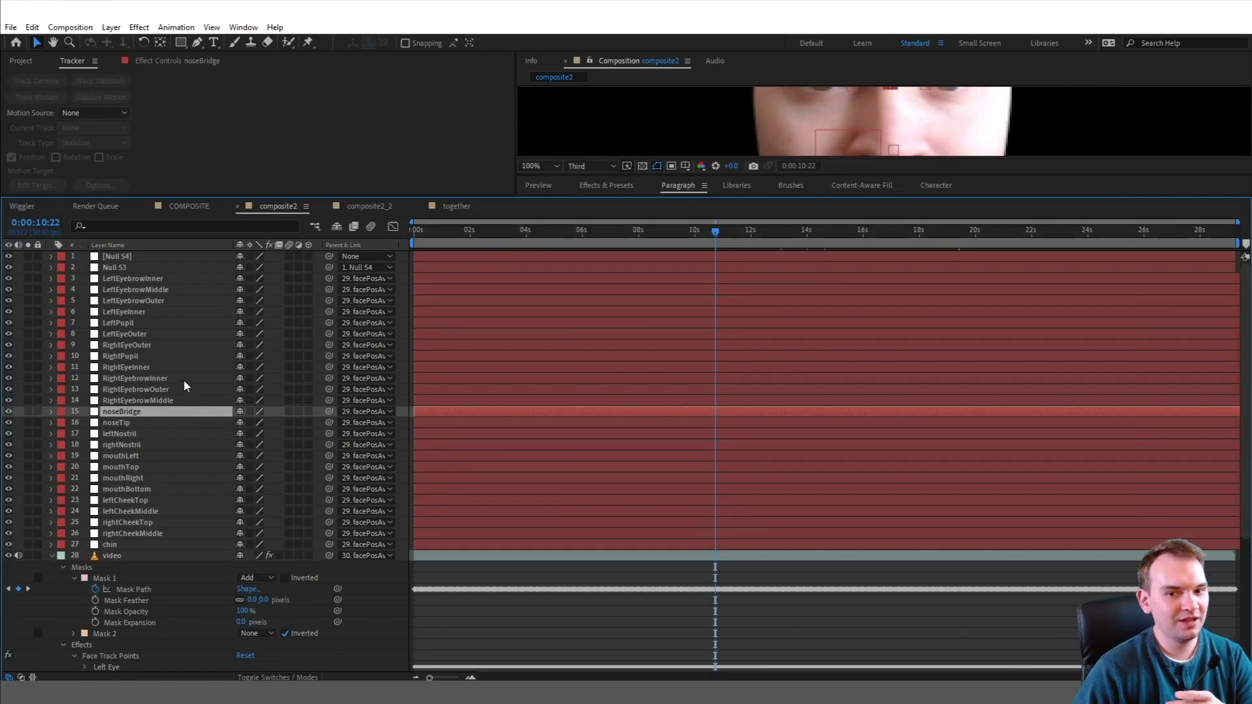
# Compare the facial feature null layers with the Right Eye track points and enlarge the composition view.
pyautogui.click(183, 379)
pyautogui.click(167, 356)
pyautogui.click(182, 477)
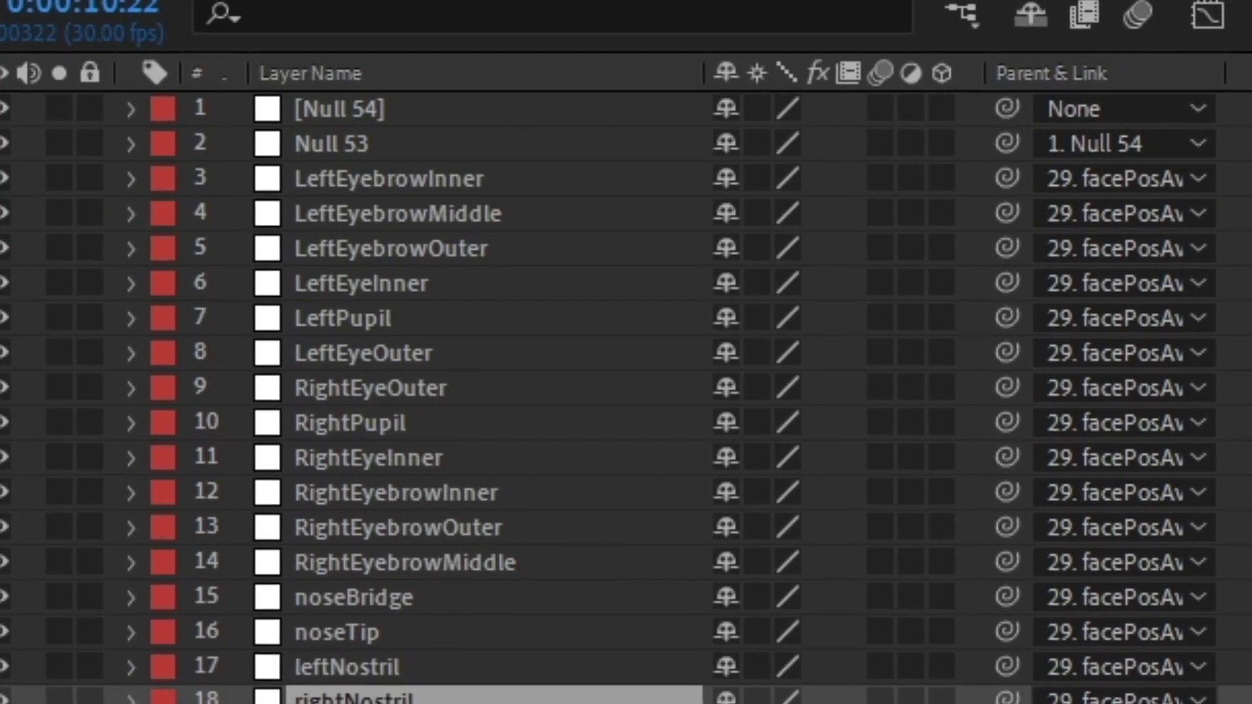
pyautogui.click(183, 488)
pyautogui.scroll(-2, 587, 391)
pyautogui.click(330, 587)
pyautogui.scroll(-4, 587, 392)
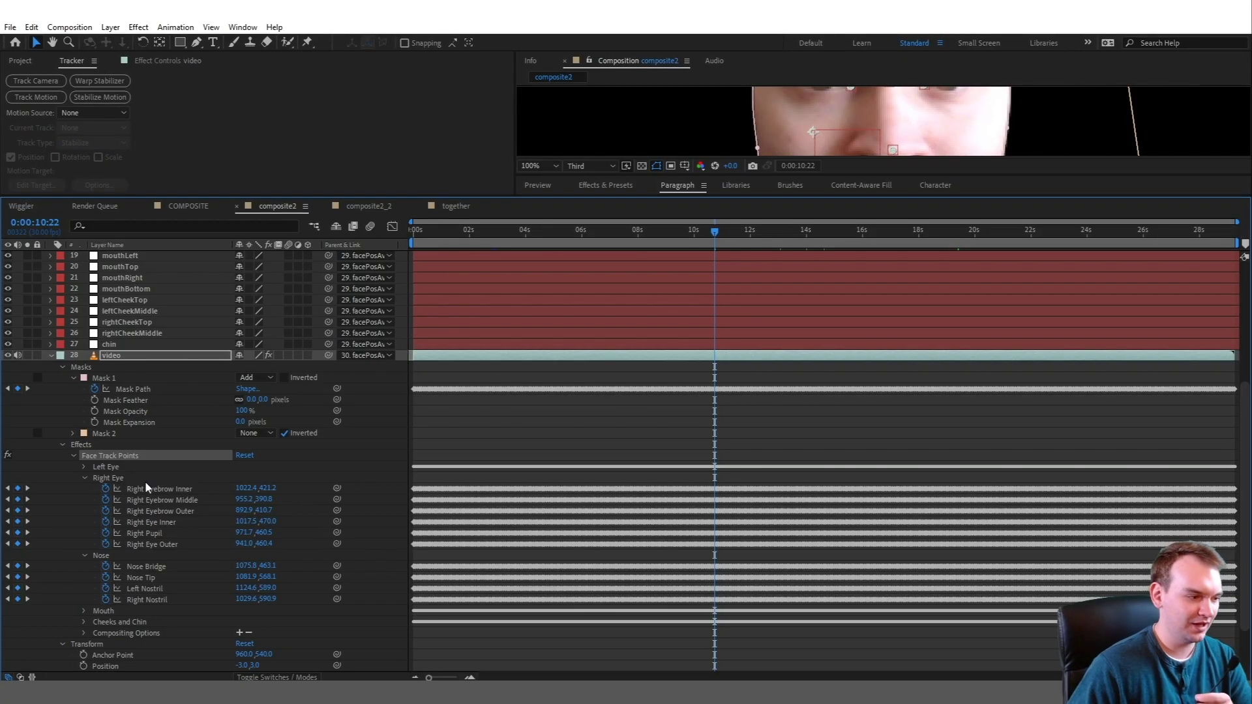
pyautogui.click(180, 501)
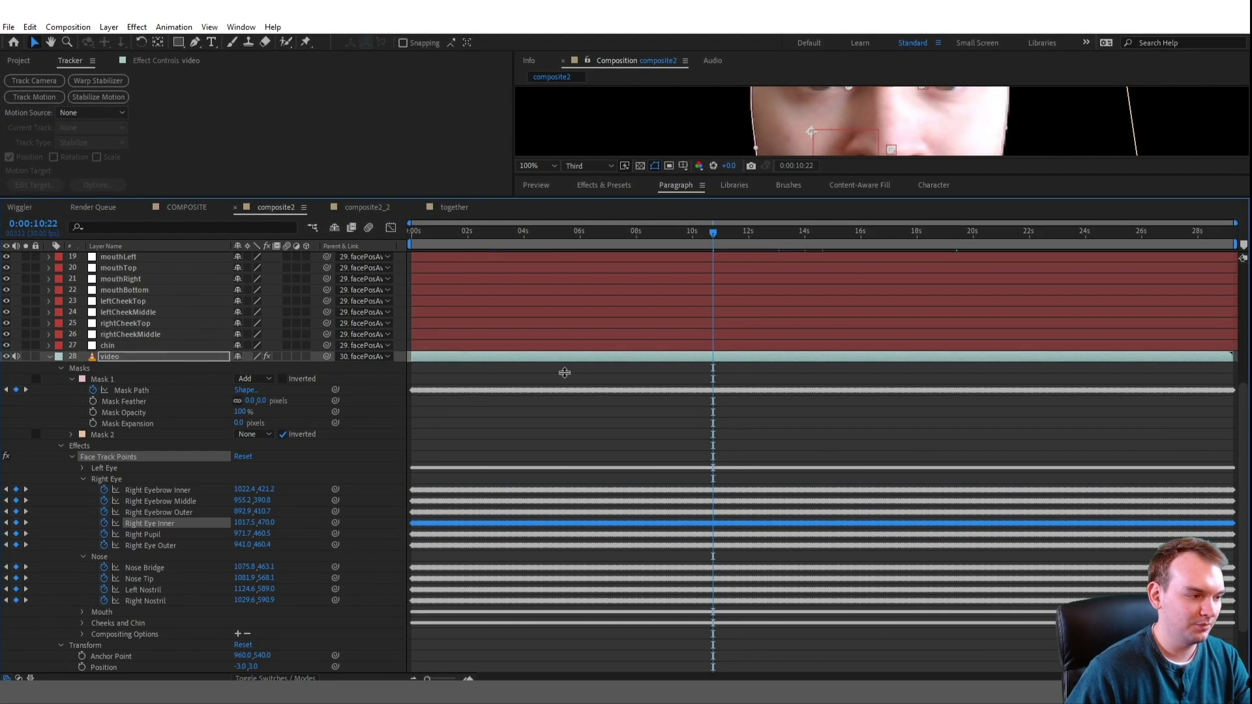
pyautogui.moveTo(565, 196); pyautogui.dragTo(565, 372)
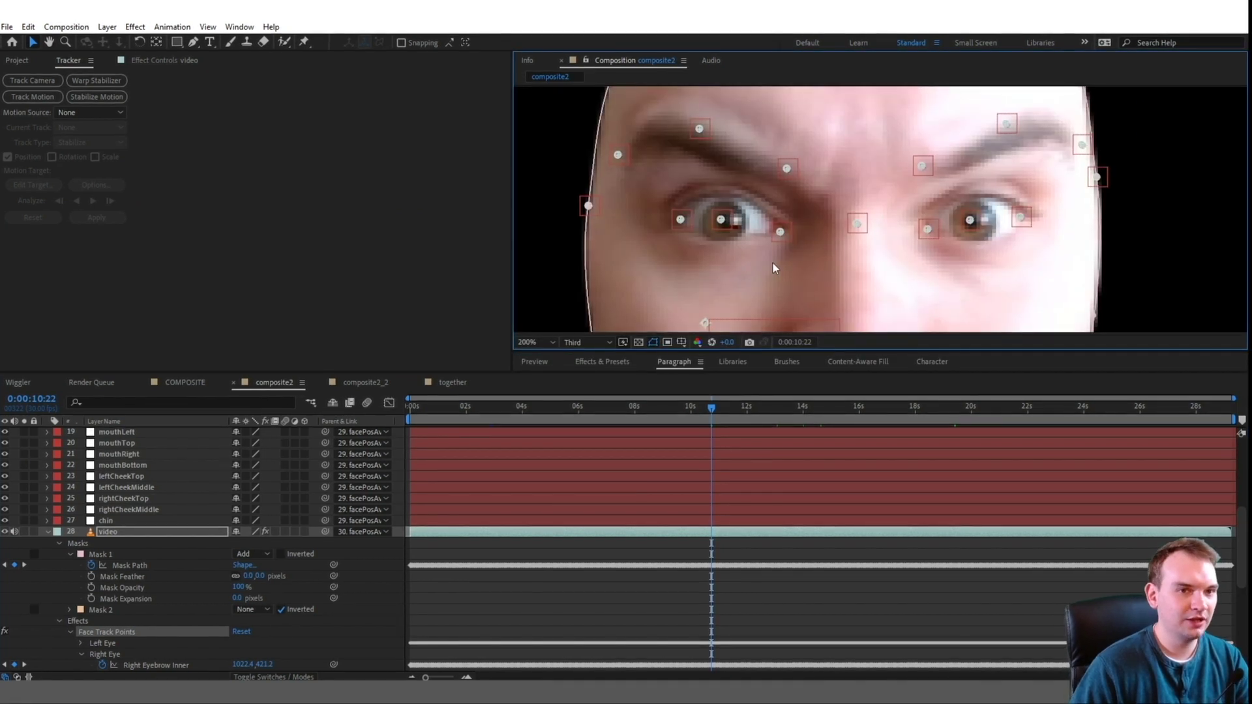
# Review the leftCheekMiddle null and the Nose Tip, Left Nostril and Right Nostril track points.
pyautogui.click(164, 487)
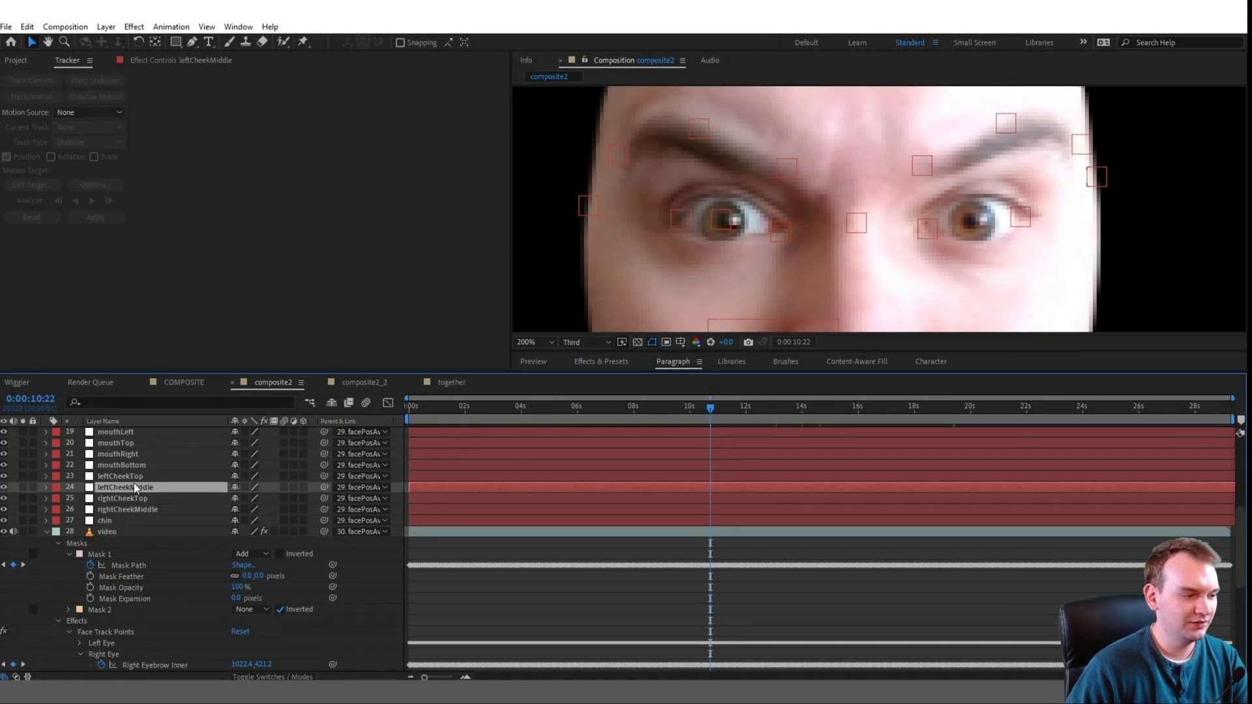
pyautogui.scroll(-4, 149, 522)
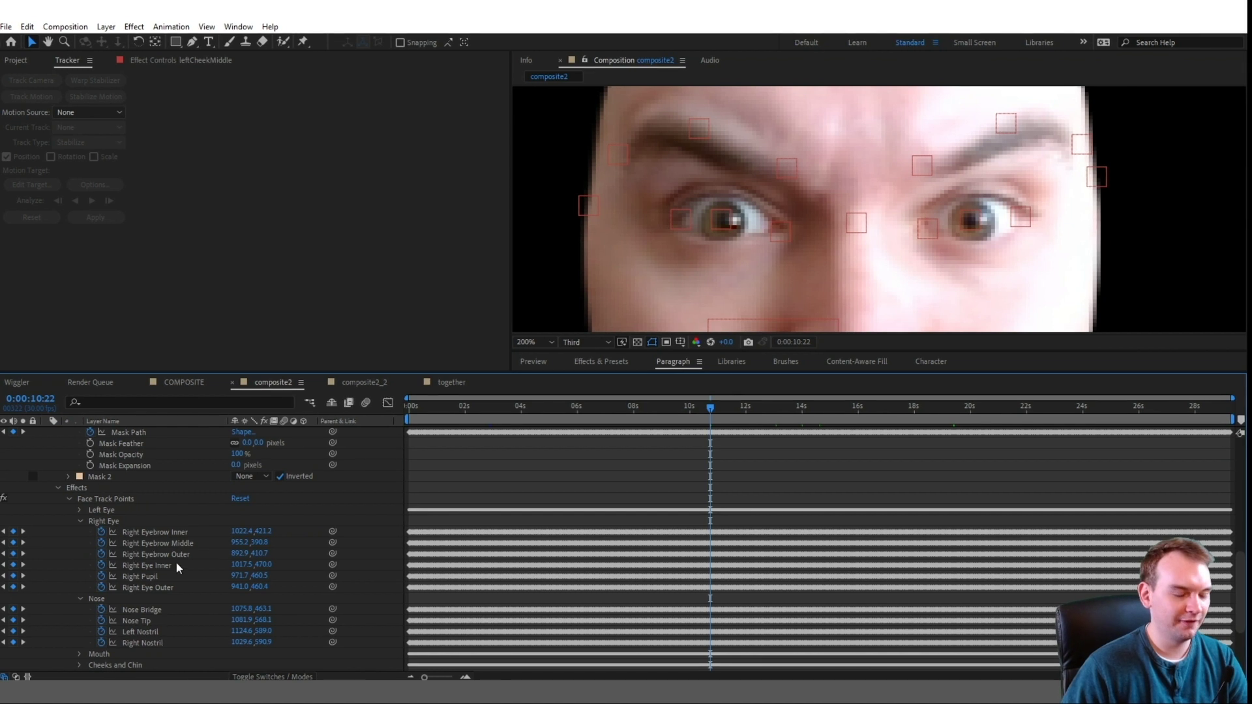
pyautogui.scroll(-3, 144, 519)
pyautogui.click(177, 507)
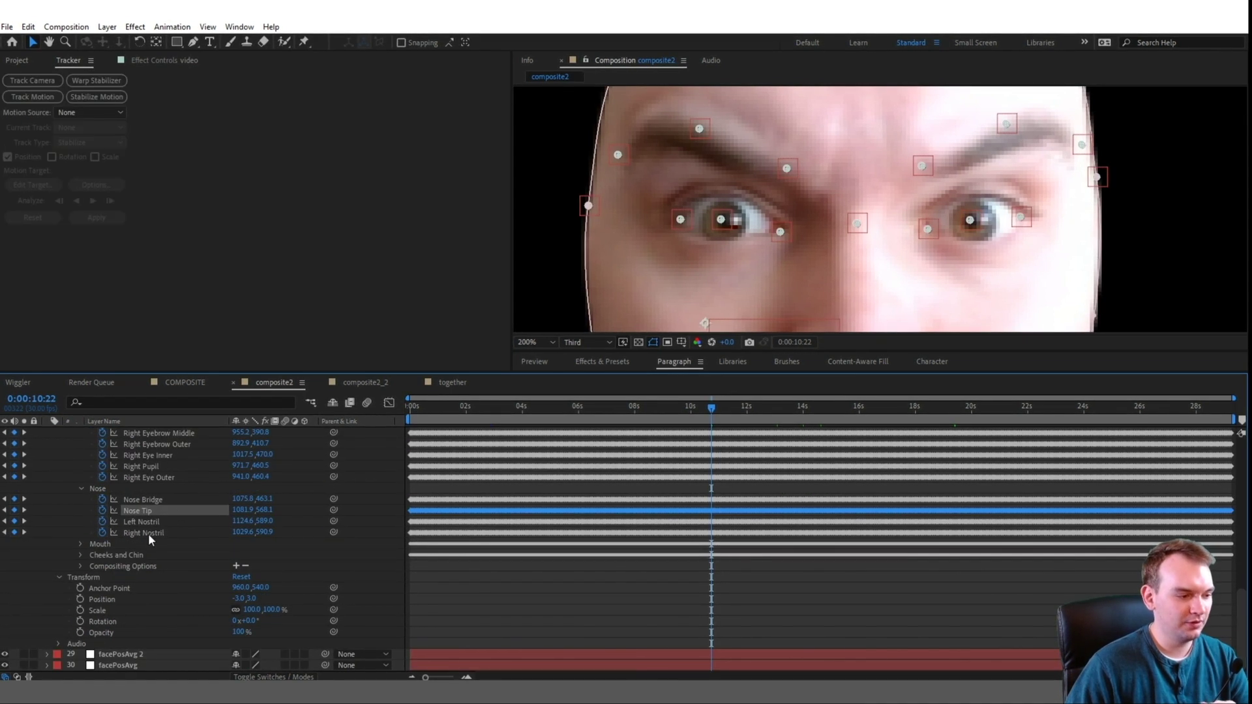
pyautogui.click(147, 533)
pyautogui.click(155, 518)
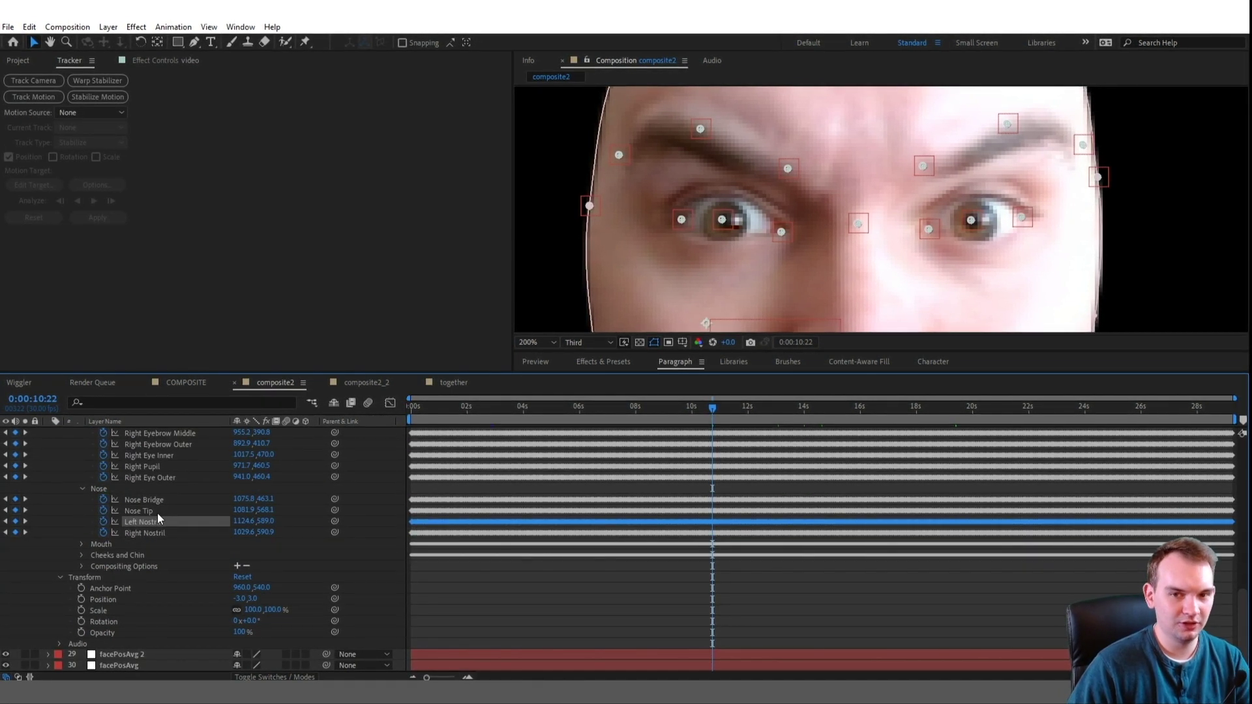
pyautogui.click(158, 513)
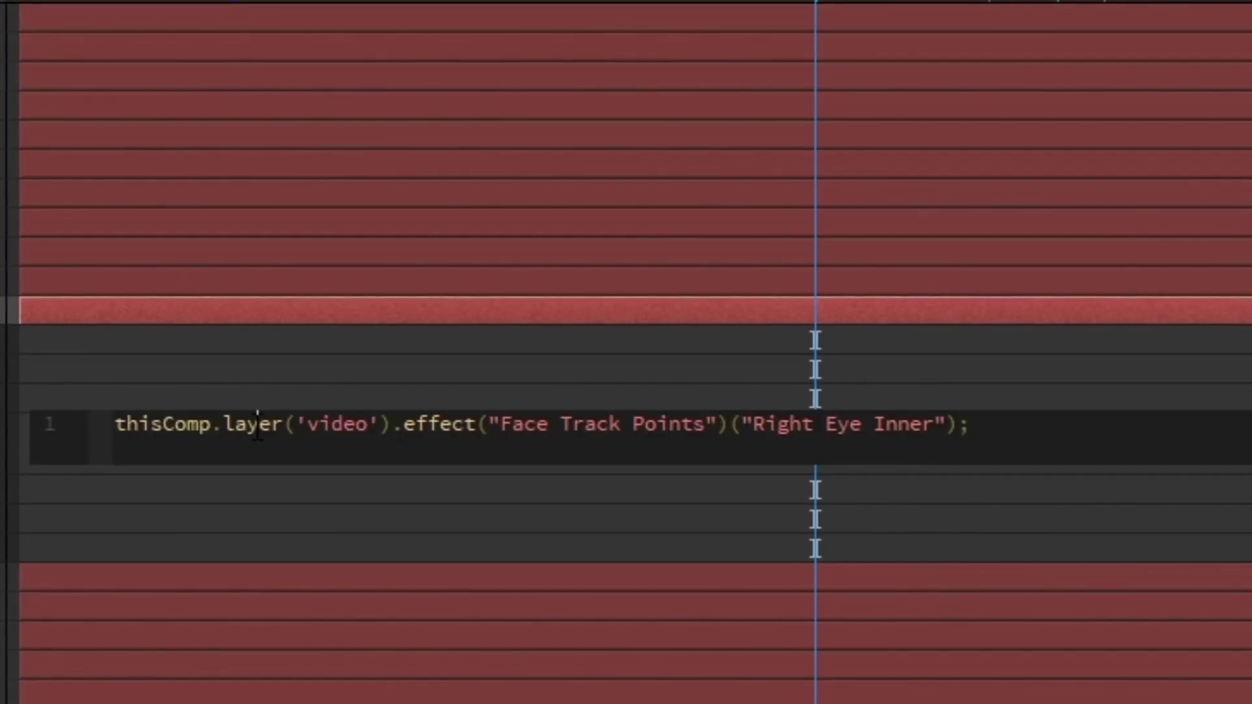
# Examine the RightEyeInner null's Position expression, including its references to the video layer, Face Track Points and Right Eye Inner.
pyautogui.hotkey('ctrl', 'a')
pyautogui.press('Escape')
pyautogui.click(366, 437)
pyautogui.click(368, 442)
pyautogui.doubleClick(327, 426)
pyautogui.click(331, 424)
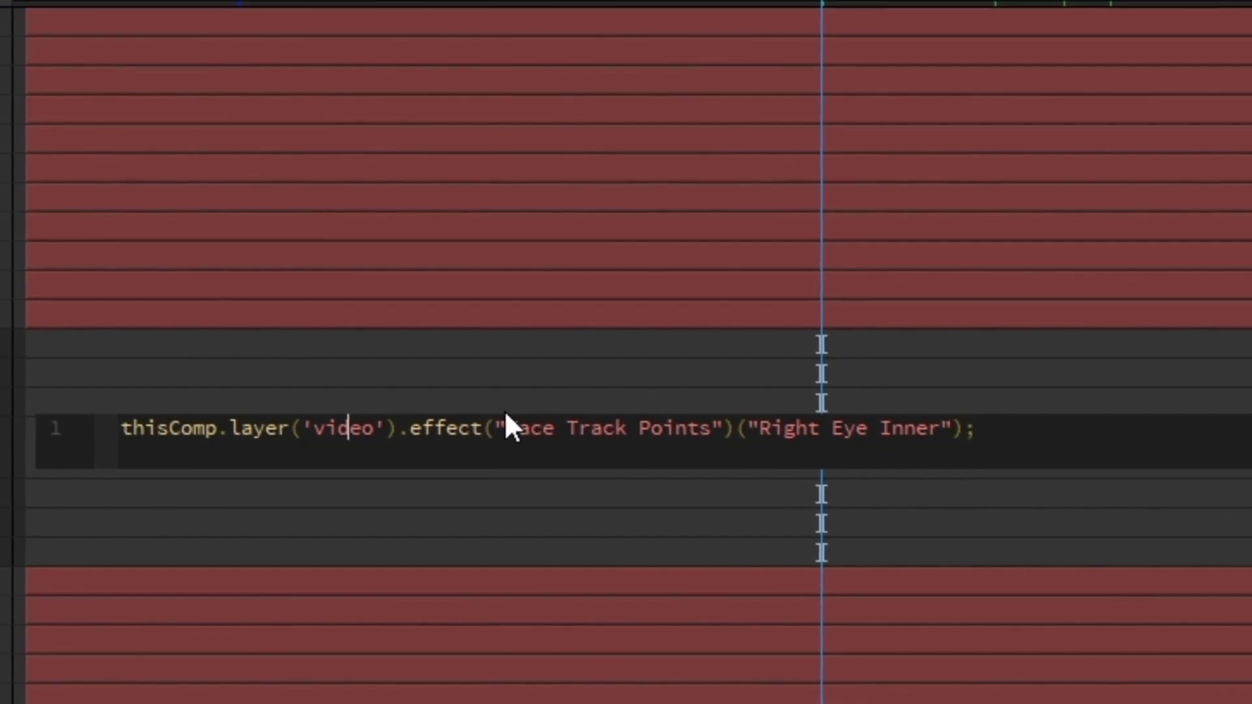
pyautogui.moveTo(503, 428); pyautogui.dragTo(965, 428)
pyautogui.click(764, 427)
pyautogui.click(958, 429)
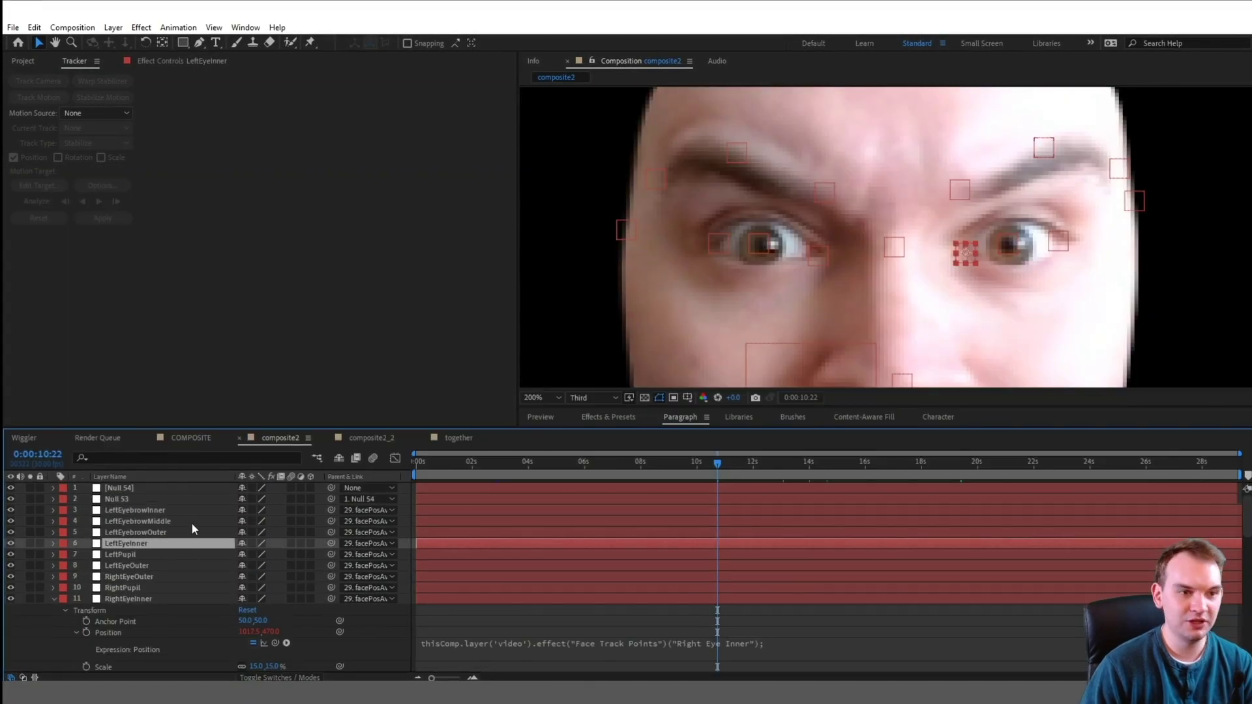
# Check how the left and right eye and eyebrow nulls follow the face at different moments.
pyautogui.click(189, 522)
pyautogui.click(186, 555)
pyautogui.click(180, 577)
pyautogui.click(178, 591)
pyautogui.click(191, 555)
pyautogui.scroll(2, 775, 256)
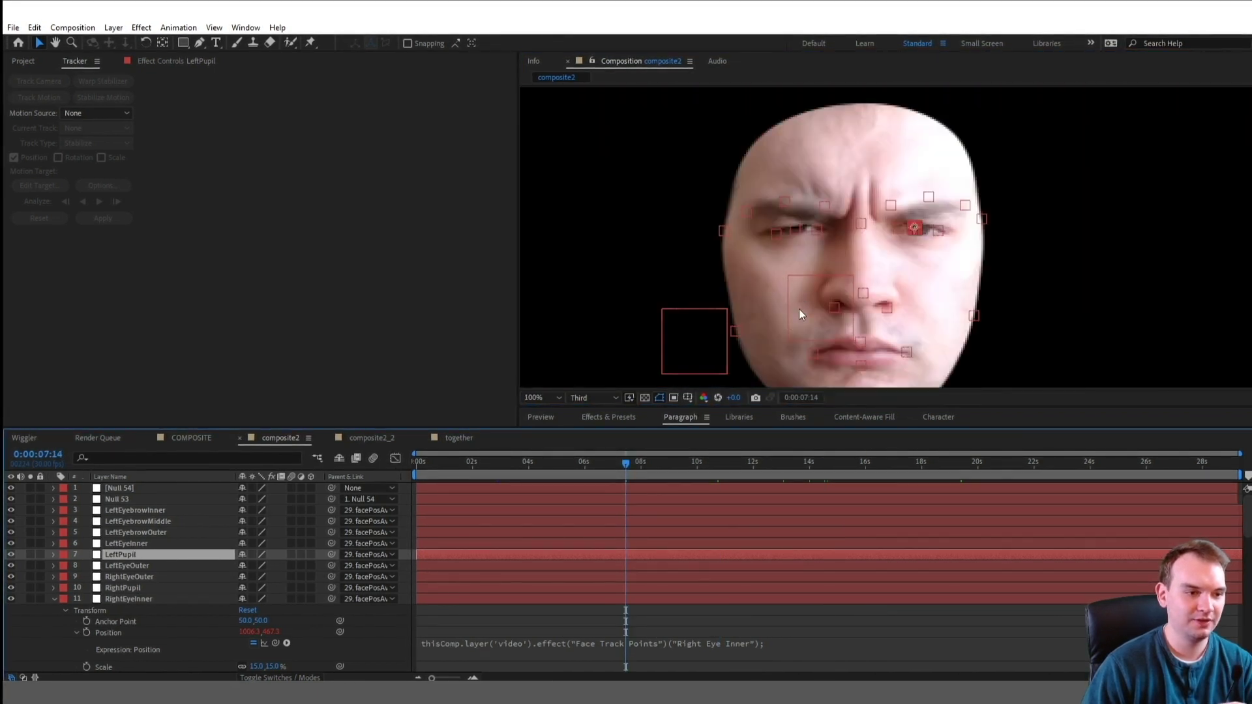
pyautogui.scroll(-2, 226, 557)
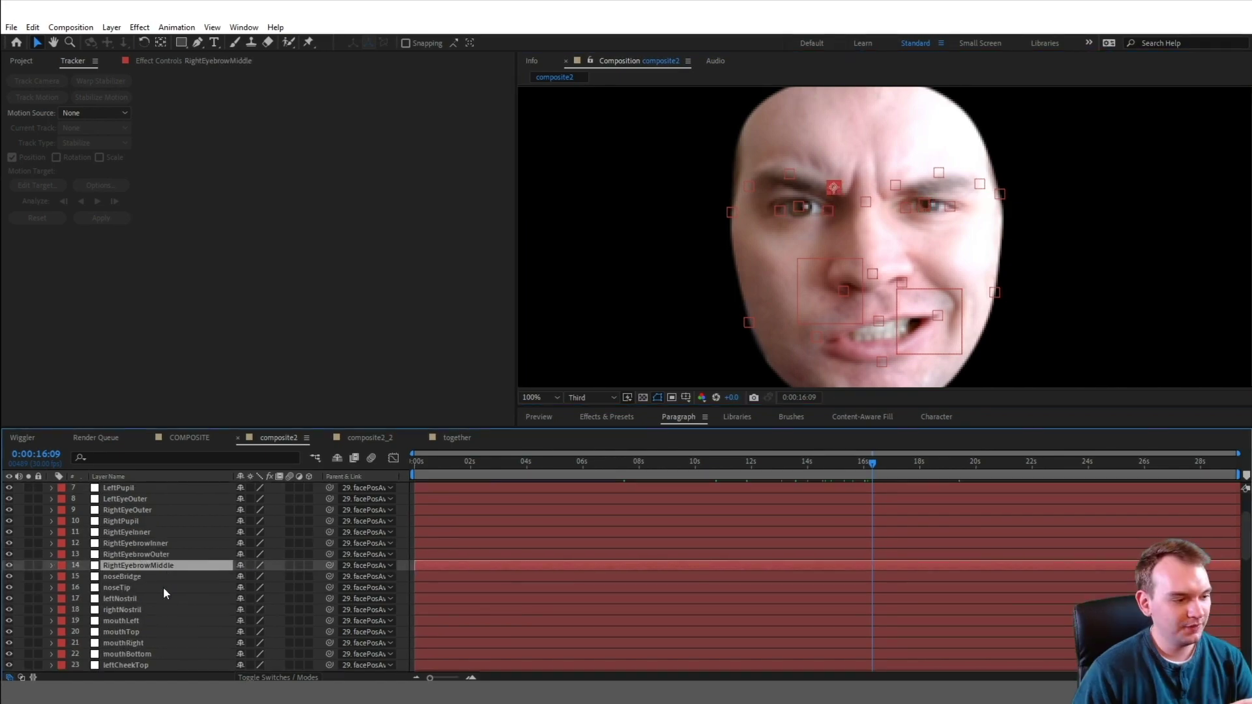
# Review the eyebrow and nose nulls and check the parent layer choices of RightEyebrowMiddle.
pyautogui.click(163, 587)
pyautogui.click(167, 565)
pyautogui.click(171, 598)
pyautogui.click(355, 580)
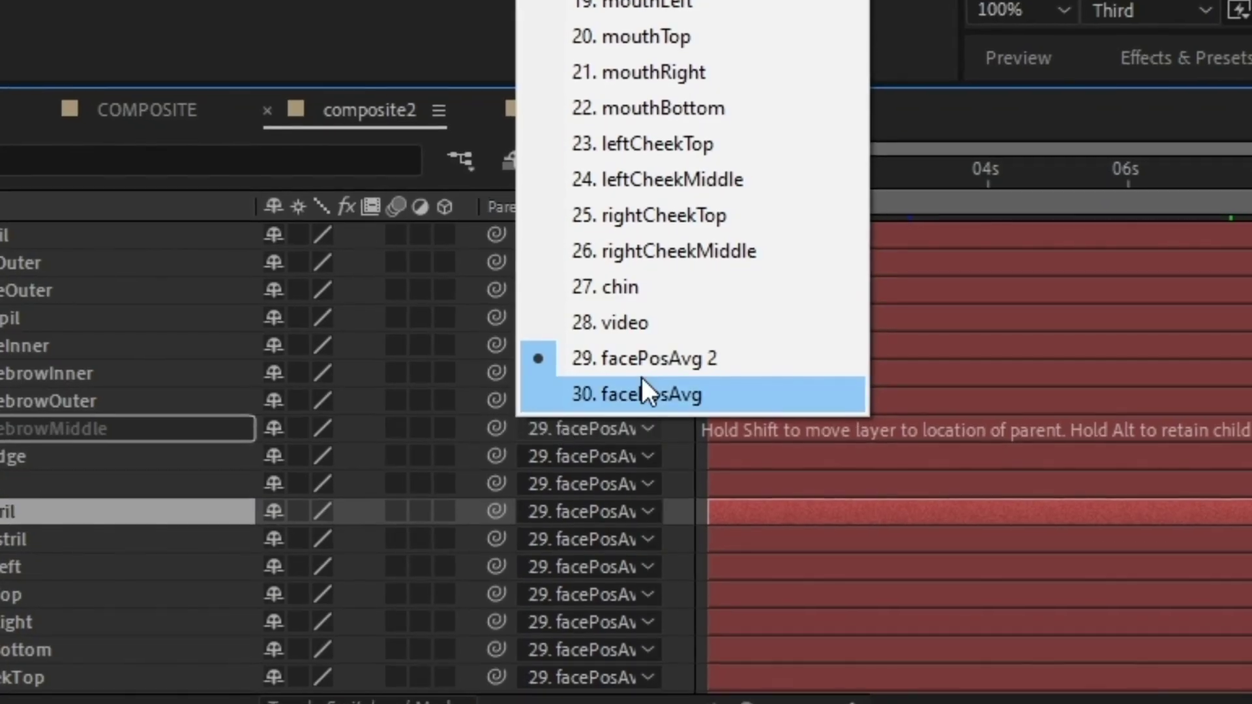
pyautogui.click(384, 555)
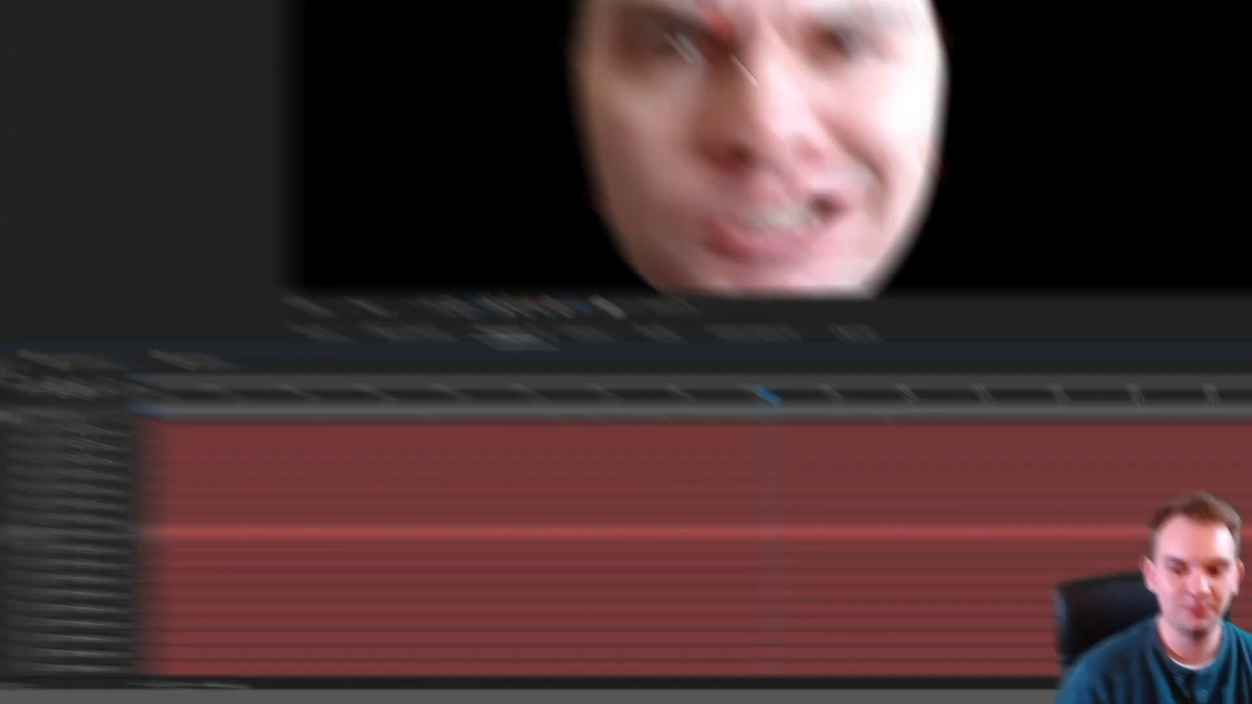
# Examine the face-average null's expression that averages the Left Eye Inner and Right Eye Inner track points.
pyautogui.moveTo(437, 427); pyautogui.dragTo(437, 353)
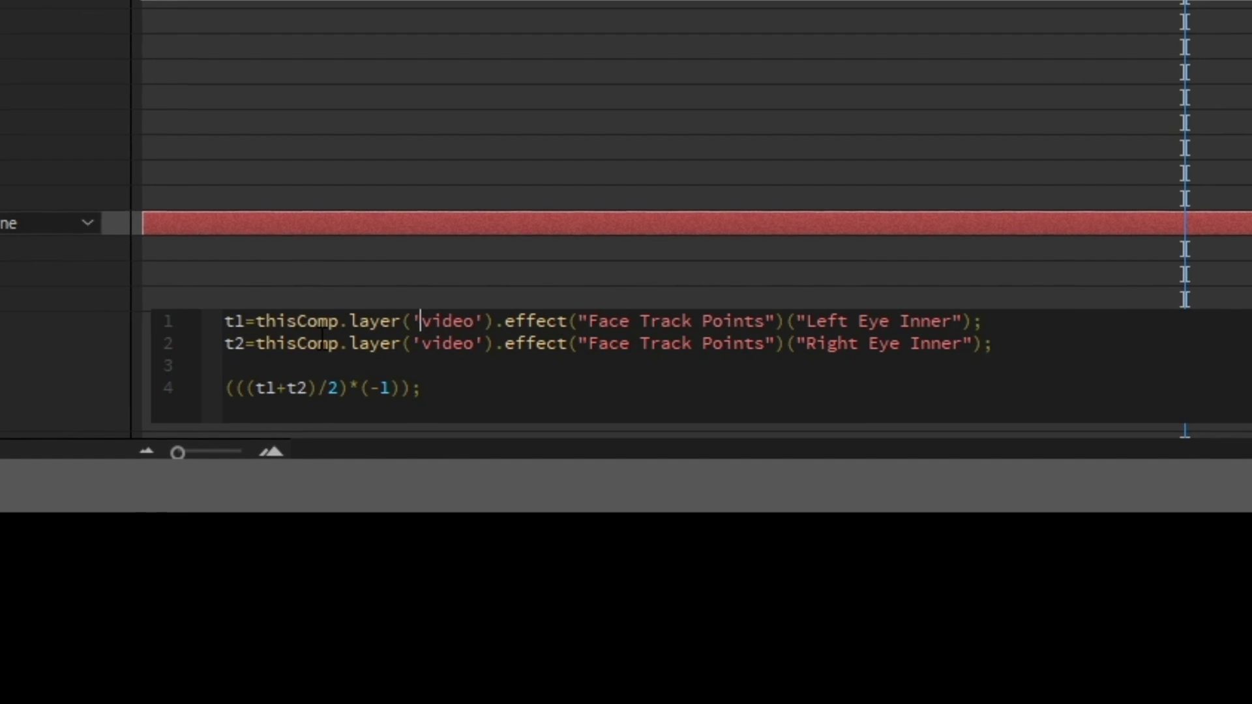
pyautogui.click(491, 630)
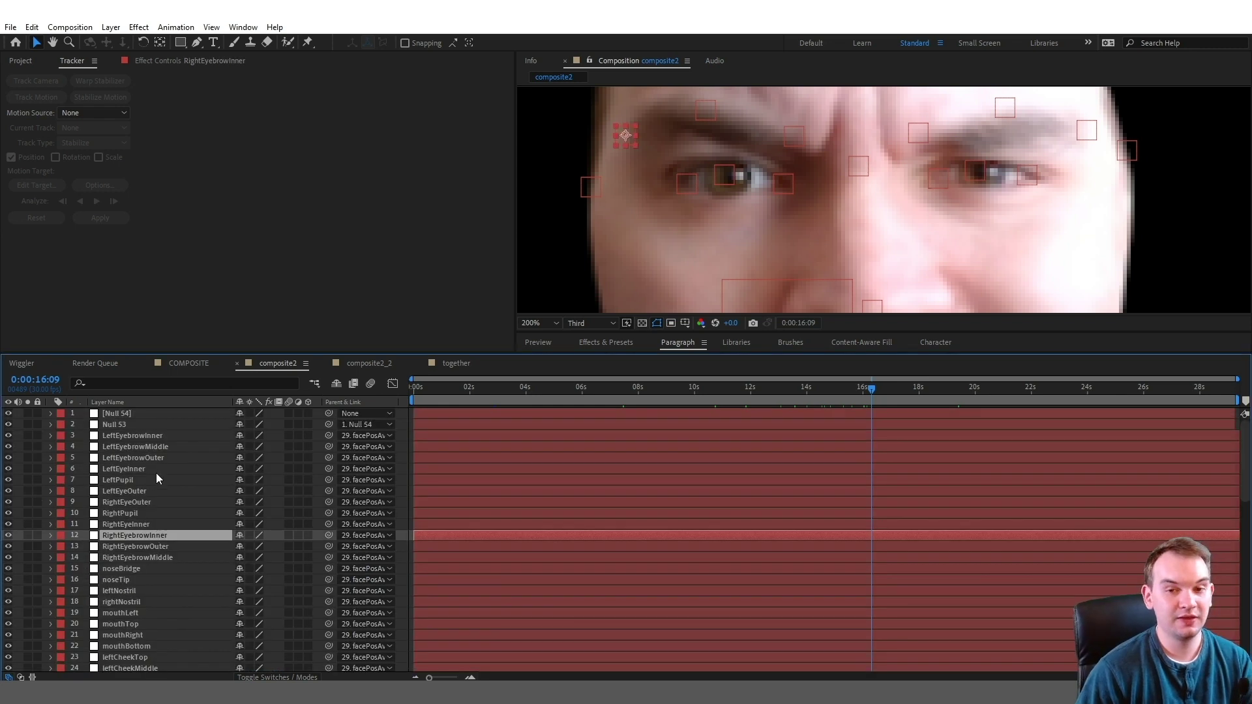
# Identify the LeftEyeInner, RightEyeOuter, RightPupil, RightEyebrowInner and RightEyebrowMiddle nulls one after another.
pyautogui.click(155, 469)
pyautogui.click(155, 501)
pyautogui.click(155, 514)
pyautogui.click(155, 536)
pyautogui.click(155, 558)
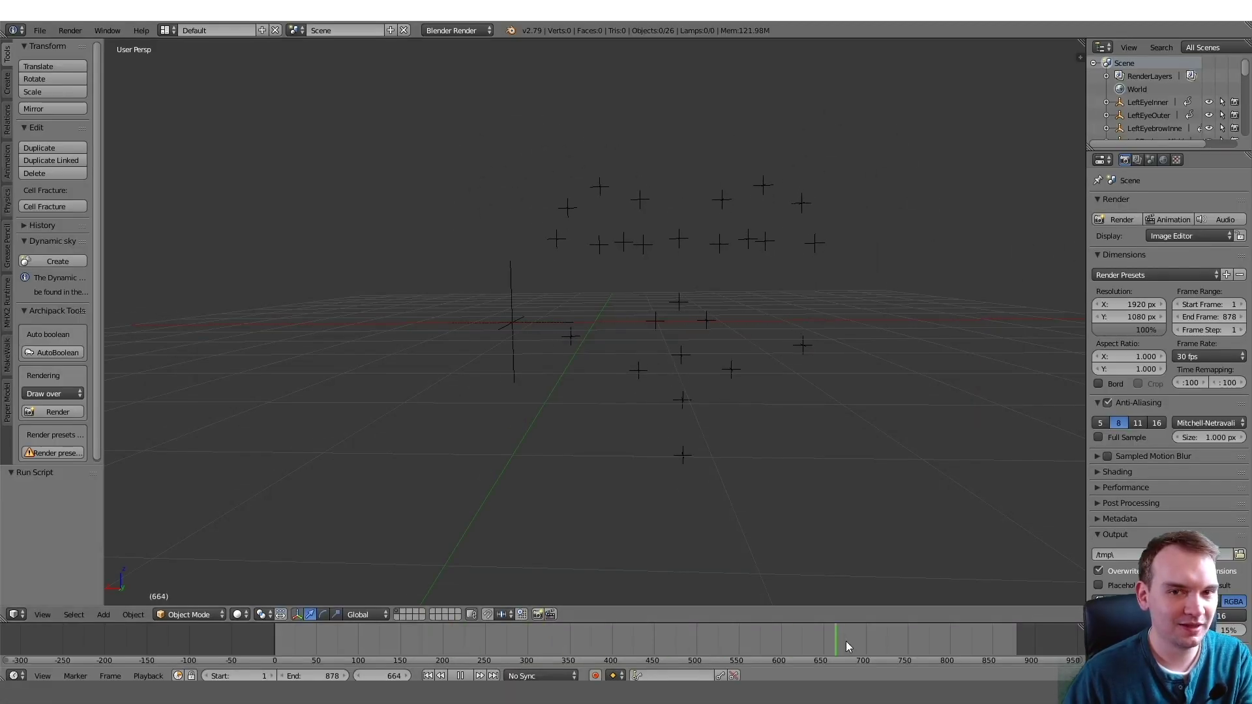
# In Blender, scrub through the animation of the imported face-point empties.
pyautogui.moveTo(858, 641); pyautogui.dragTo(800, 626)
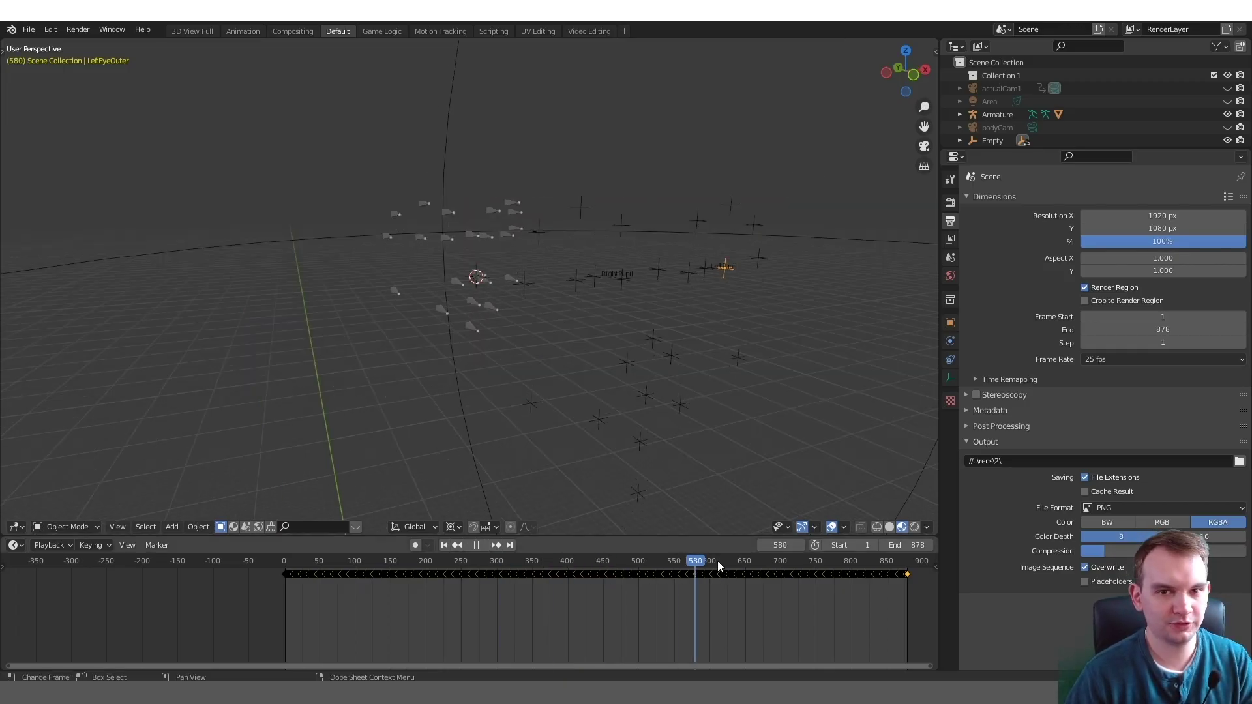
pyautogui.click(720, 553)
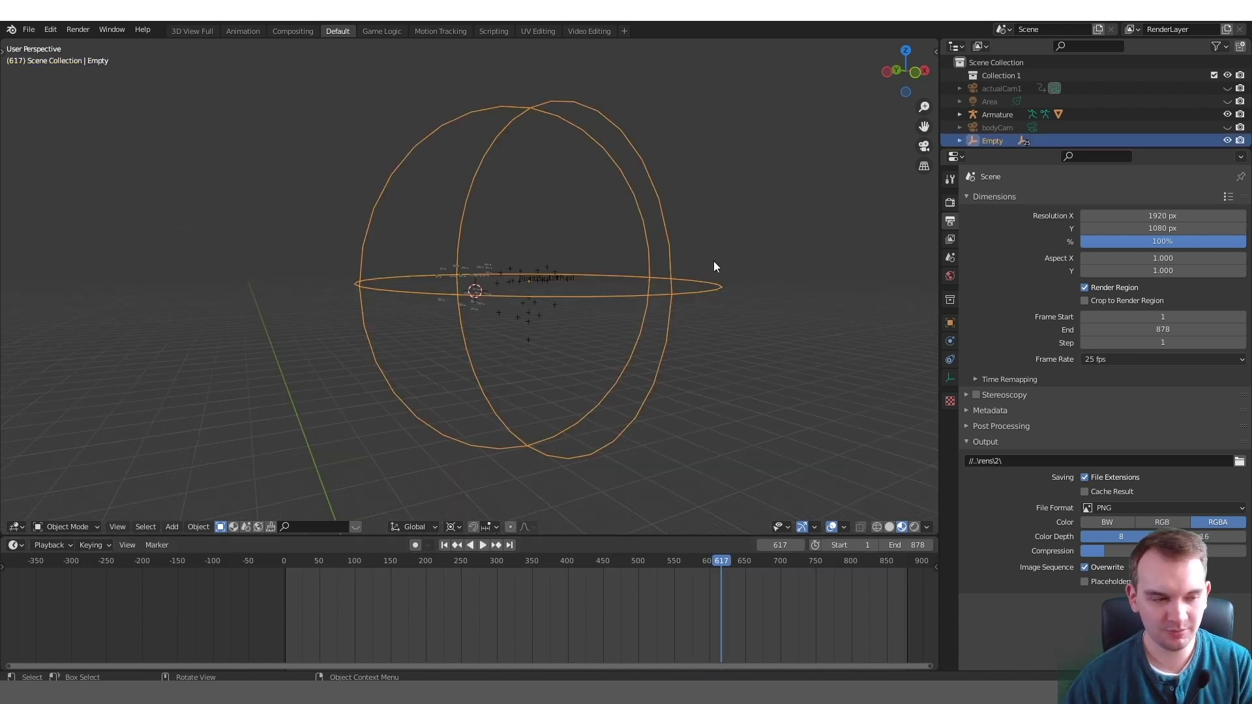
# Move the large spherical Empty that surrounds the face points and the armature.
pyautogui.scroll(6, 714, 260)
pyautogui.moveTo(385, 369); pyautogui.dragTo(600, 269, button='middle')
pyautogui.press('g')
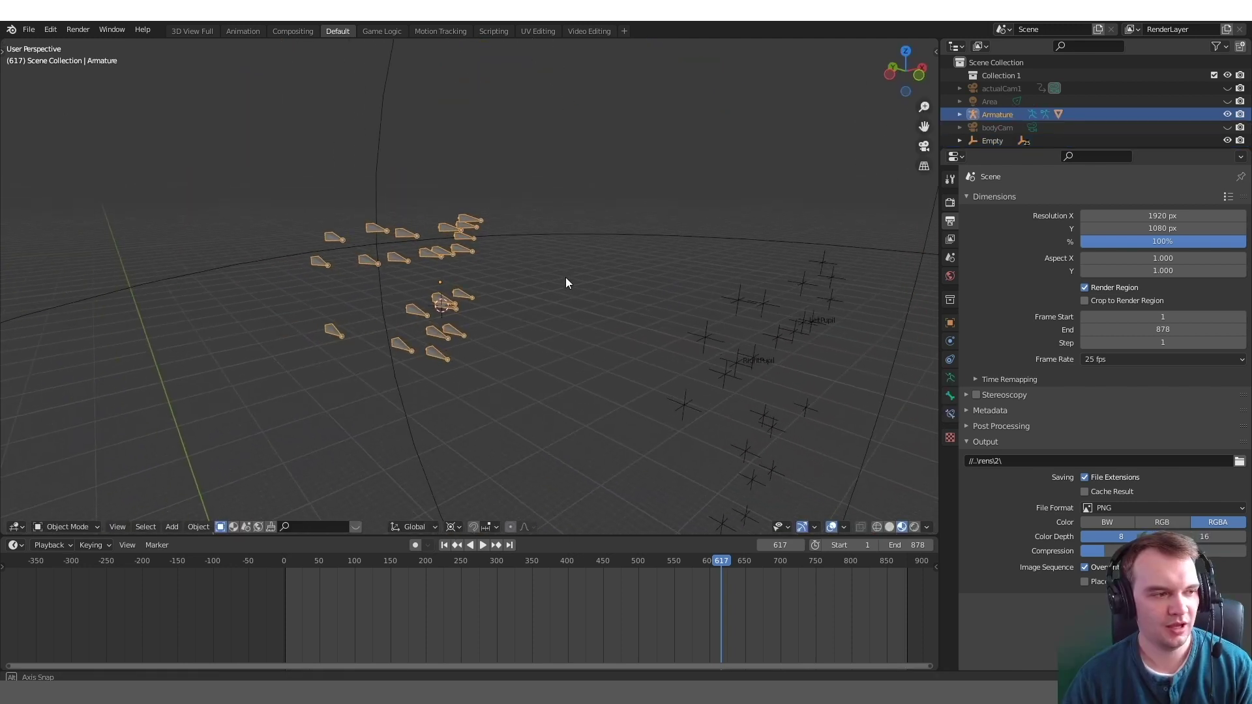
# Try to duplicate a facial bone near the eye in the armature's Edit Mode.
pyautogui.moveTo(565, 278); pyautogui.dragTo(430, 268, button='middle')
pyautogui.scroll(4, 547, 265)
pyautogui.press('Tab')
pyautogui.click(530, 225)
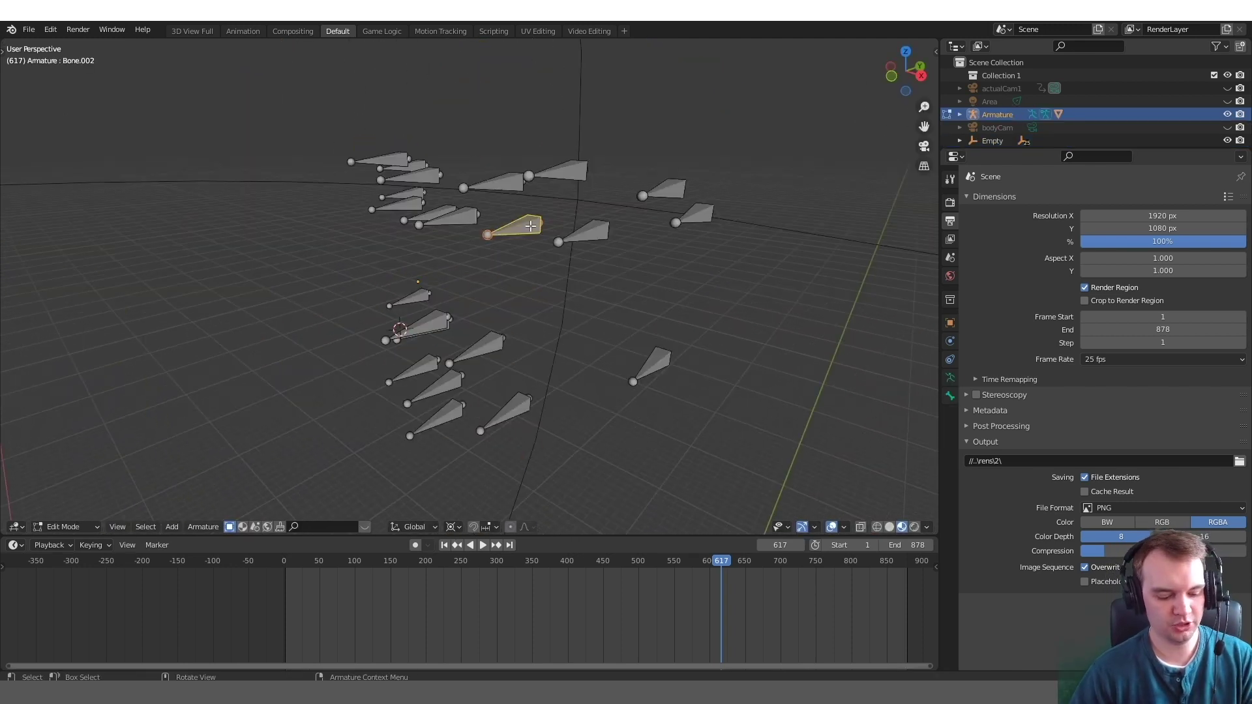
pyautogui.hotkey('shift', 'd')
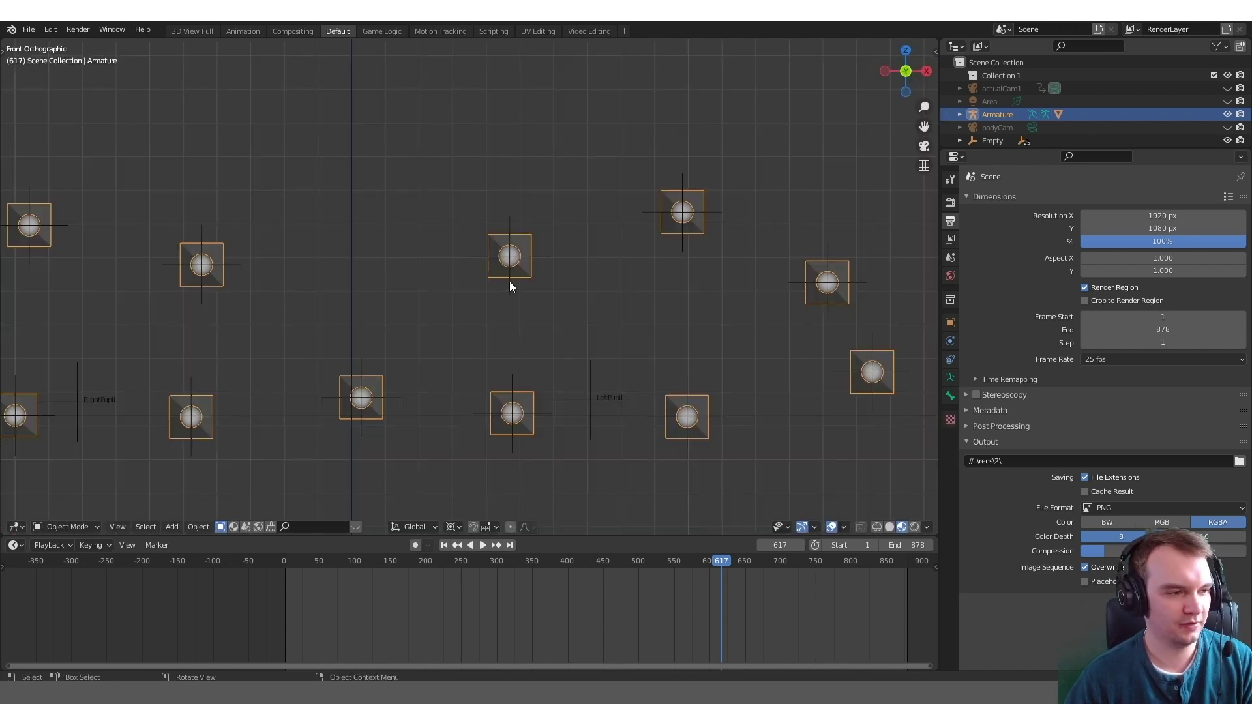
pyautogui.scroll(1, 510, 291)
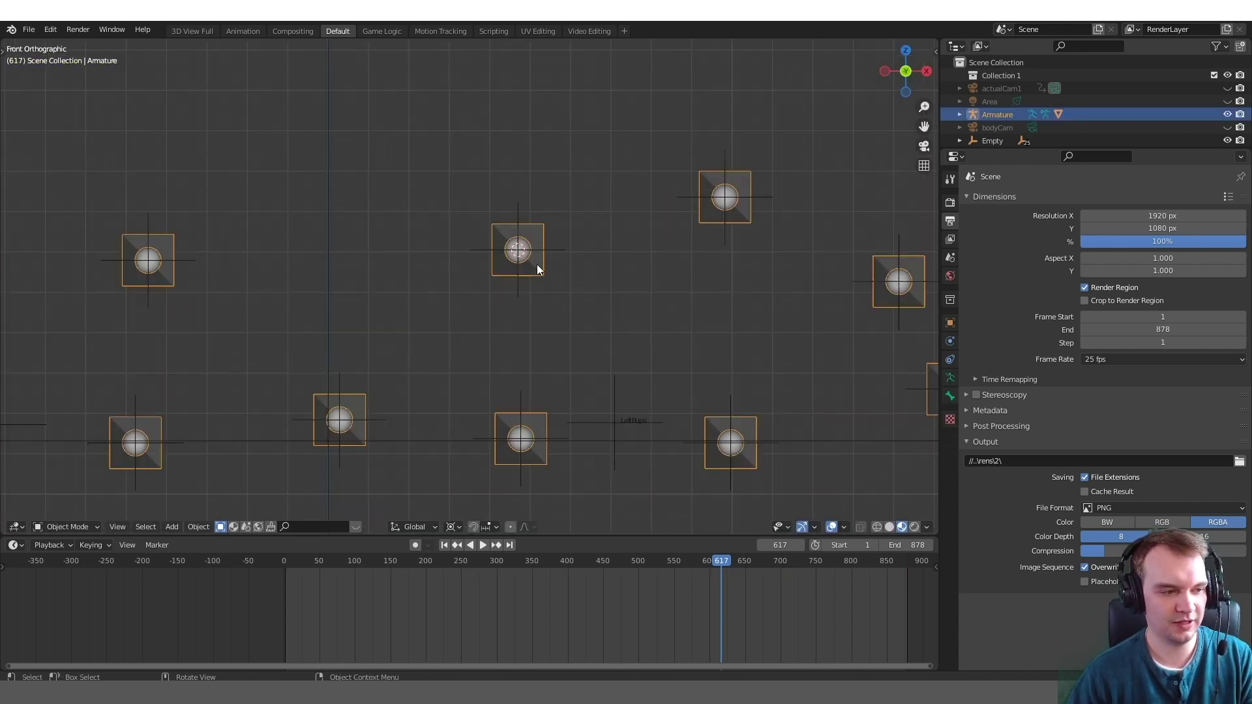
# Duplicate the eyebrow bone in Edit Mode and snap the copy to the 3D cursor on the matching empty.
pyautogui.press('Tab')
pyautogui.click(540, 290)
pyautogui.hotkey('shift', 'd')
pyautogui.click(381, 195)
pyautogui.hotkey('shift', 's')
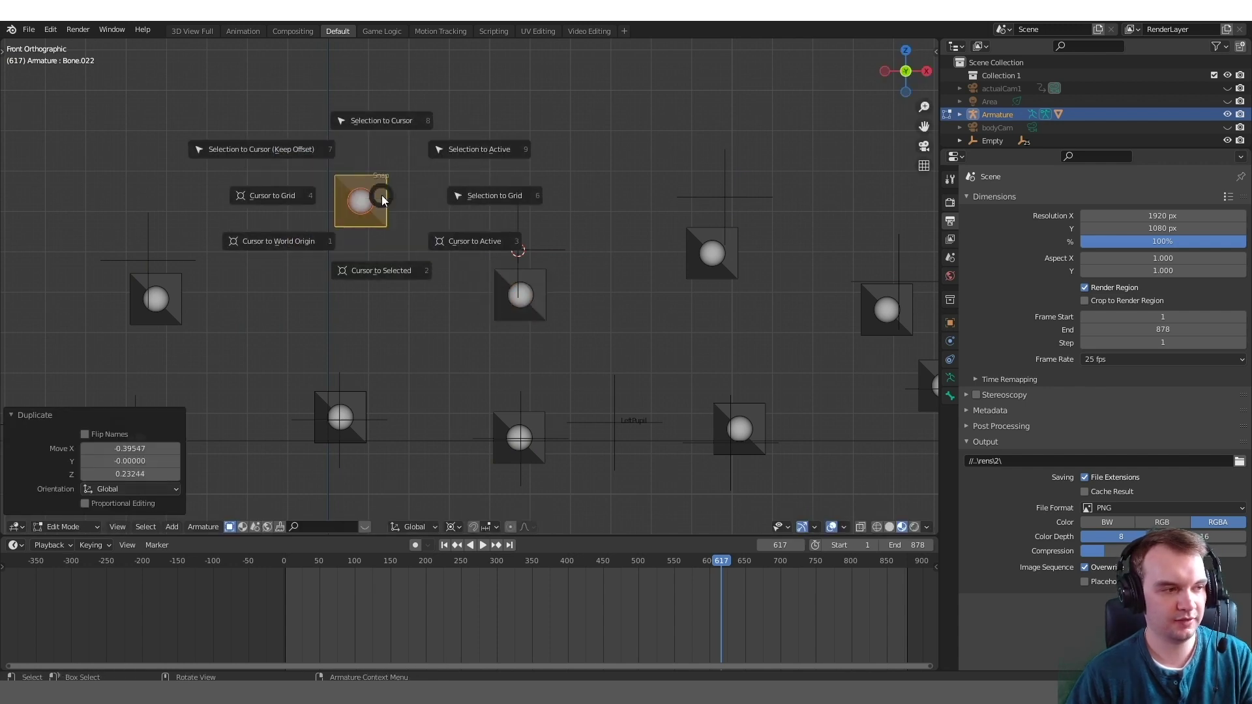
pyautogui.click(386, 114)
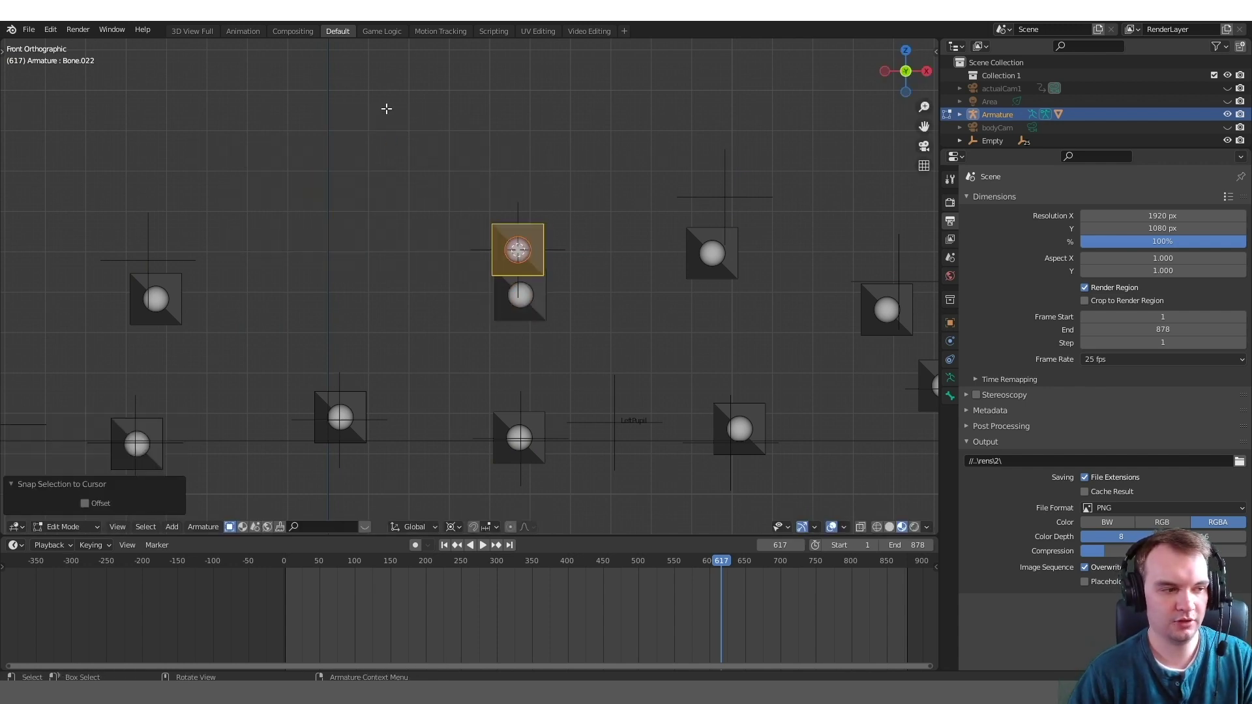
pyautogui.scroll(1, 519, 247)
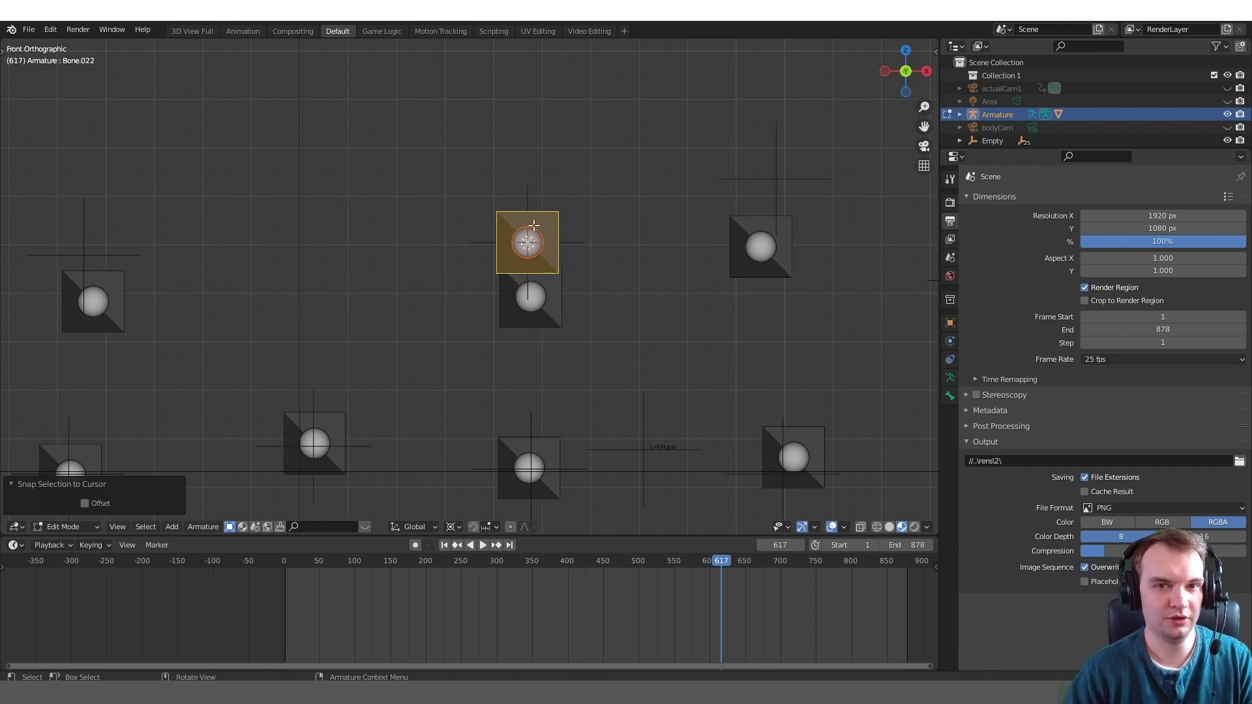
pyautogui.press('Tab')
pyautogui.scroll(-4, 600, 298)
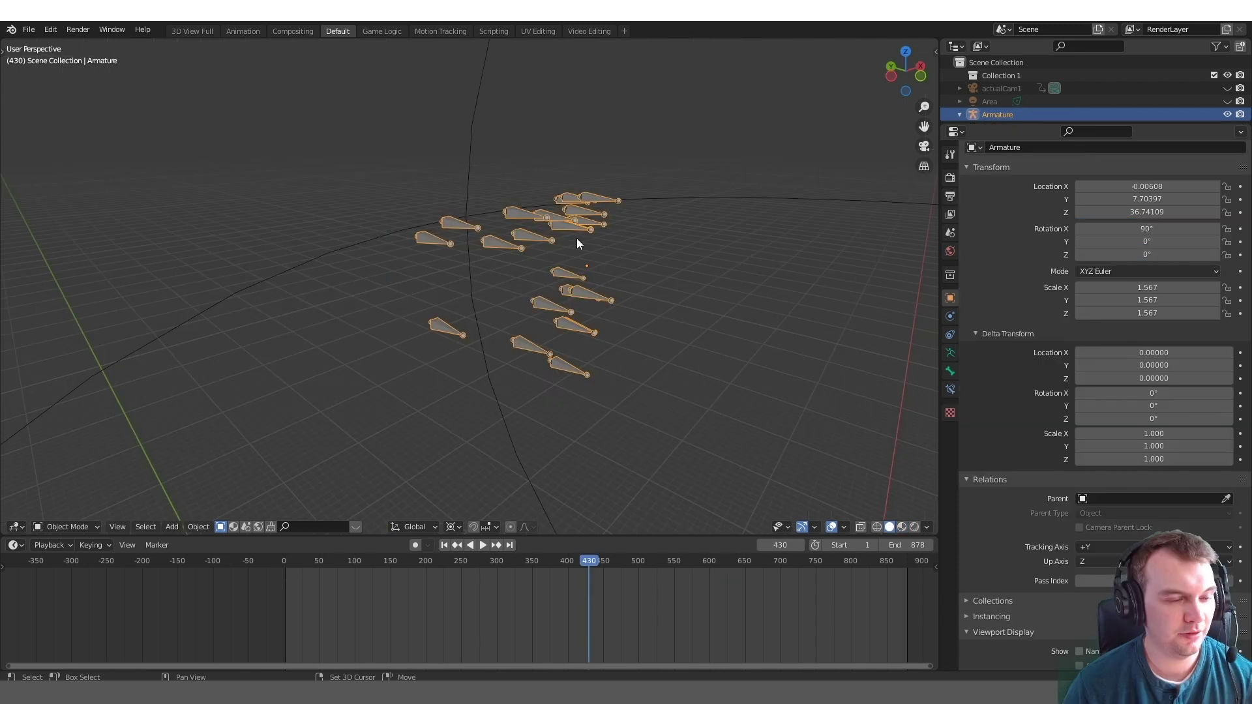
# Put the armature in Pose Mode and examine Bone.010's Copy Location constraint, comparing the bones with the tracked empties.
pyautogui.moveTo(576, 237); pyautogui.dragTo(484, 271, button='middle')
pyautogui.hotkey('ctrl', 'Tab')
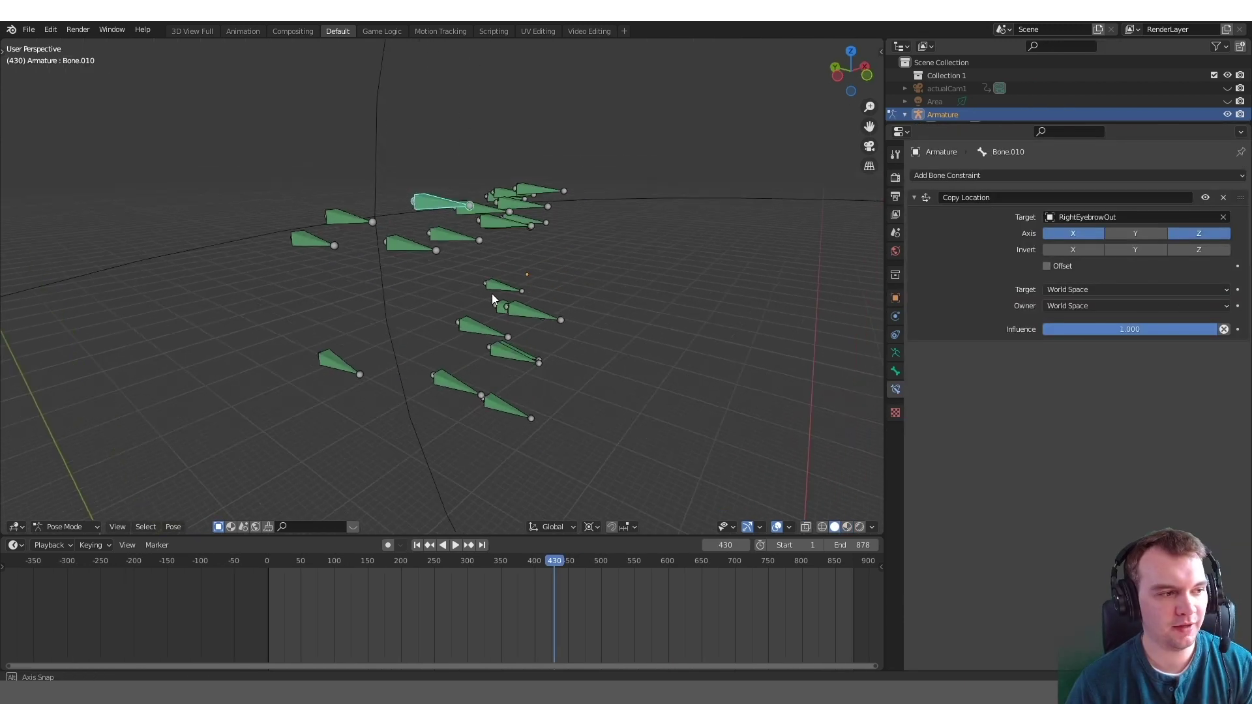
pyautogui.moveTo(492, 294); pyautogui.dragTo(501, 292, button='middle')
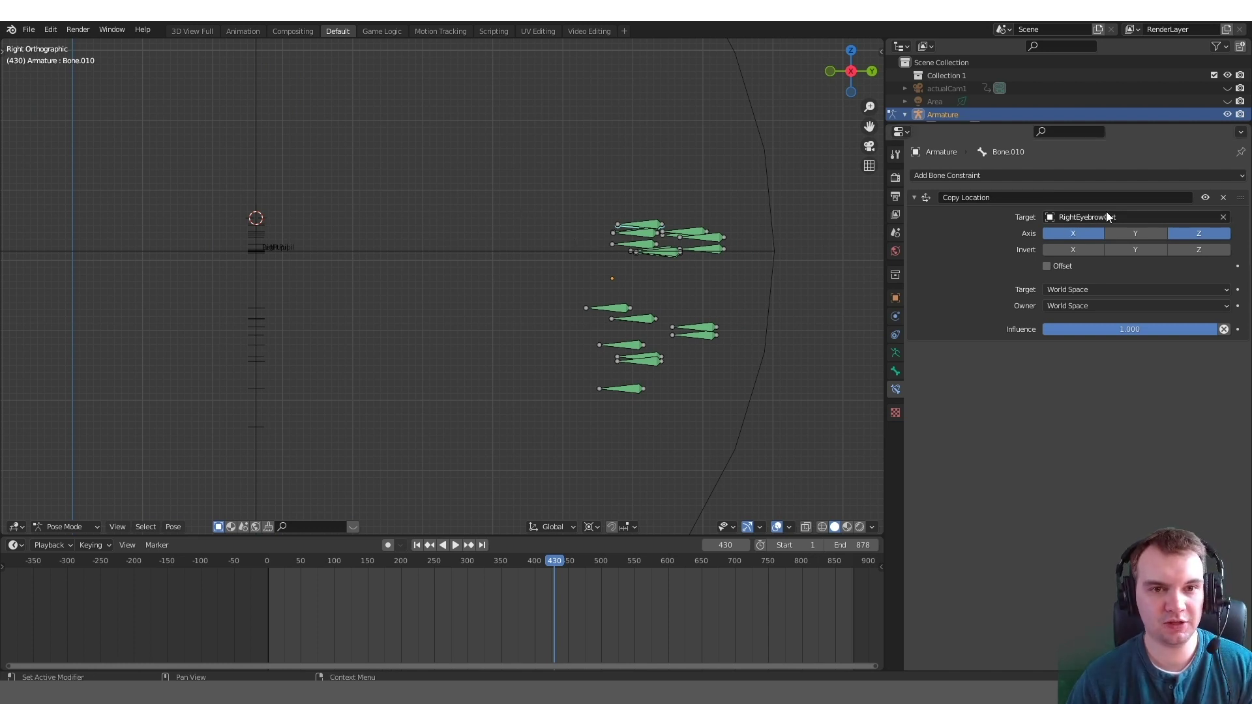
pyautogui.moveTo(353, 221)
pyautogui.mouseDown(button='middle')
pyautogui.moveTo(546, 237)
pyautogui.moveTo(340, 217)
pyautogui.mouseUp(button='middle')
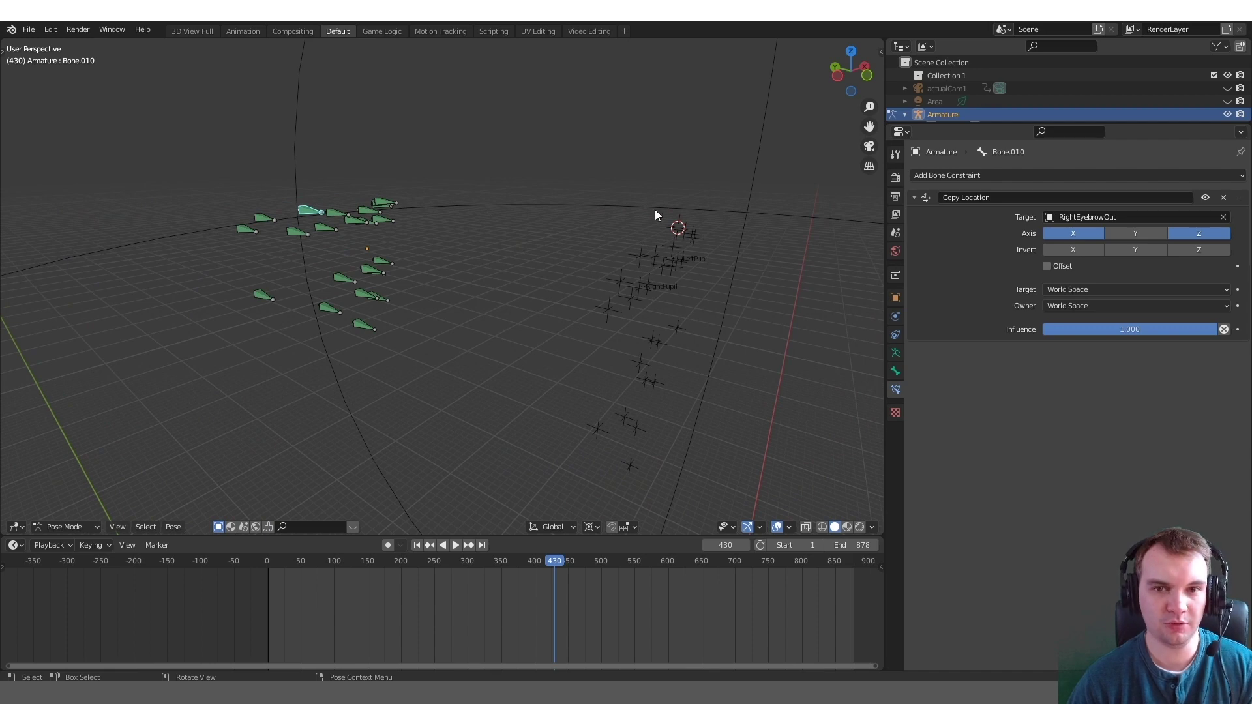
pyautogui.press('KP_Decimal')
pyautogui.moveTo(577, 268); pyautogui.dragTo(522, 332, button='middle')
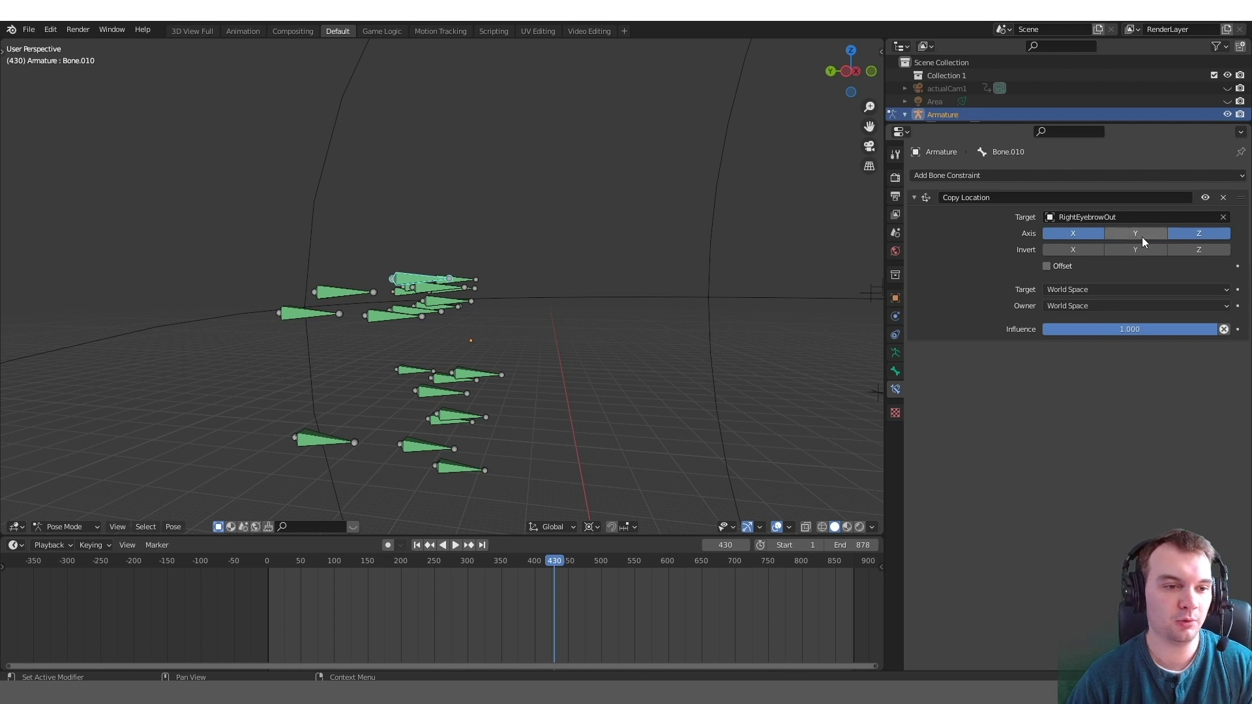
pyautogui.press('g')
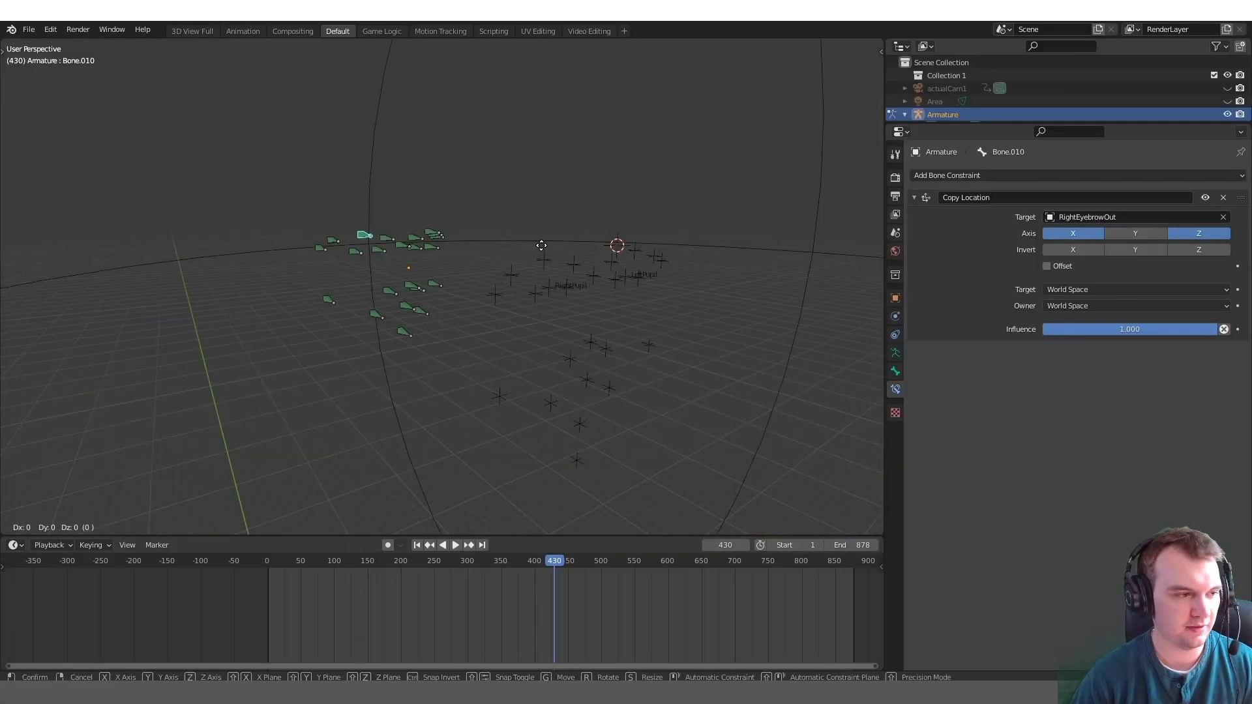
pyautogui.press('x')
pyautogui.press('z')
pyautogui.rightClick(542, 245)
# Select several other pose bones around the eyes and nose in turn and compare the rig with the empties.
pyautogui.moveTo(385, 341); pyautogui.dragTo(475, 167, button='middle')
pyautogui.moveTo(565, 326); pyautogui.dragTo(490, 355, button='middle')
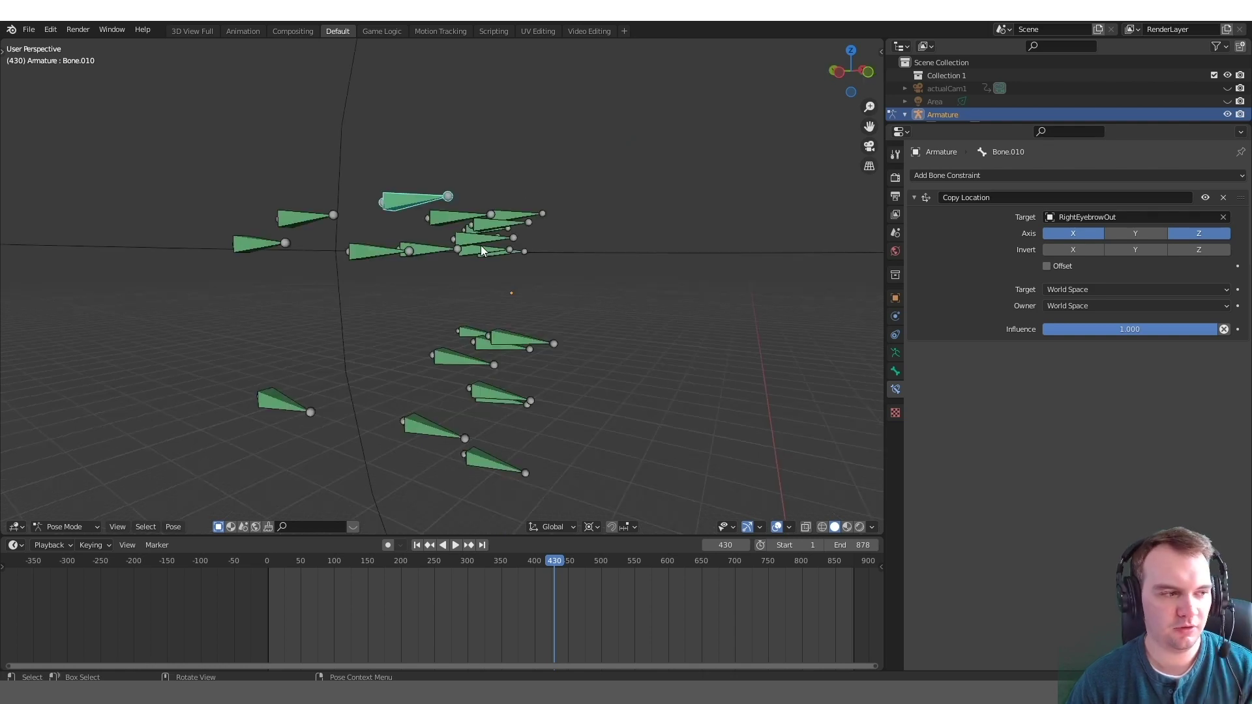
pyautogui.click(480, 248)
pyautogui.click(390, 254)
pyautogui.click(501, 237)
pyautogui.click(531, 342)
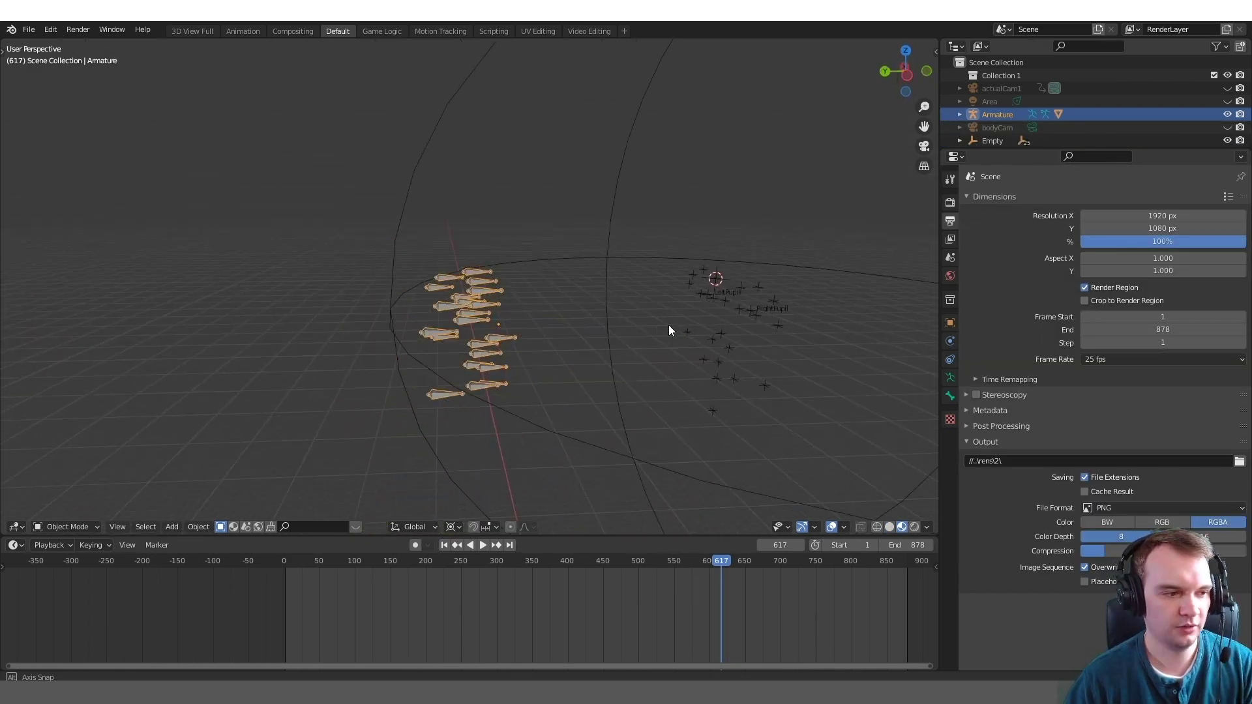
pyautogui.moveTo(673, 327)
pyautogui.mouseDown(button='middle')
pyautogui.moveTo(643, 307)
pyautogui.moveTo(684, 340)
pyautogui.mouseUp(button='middle')
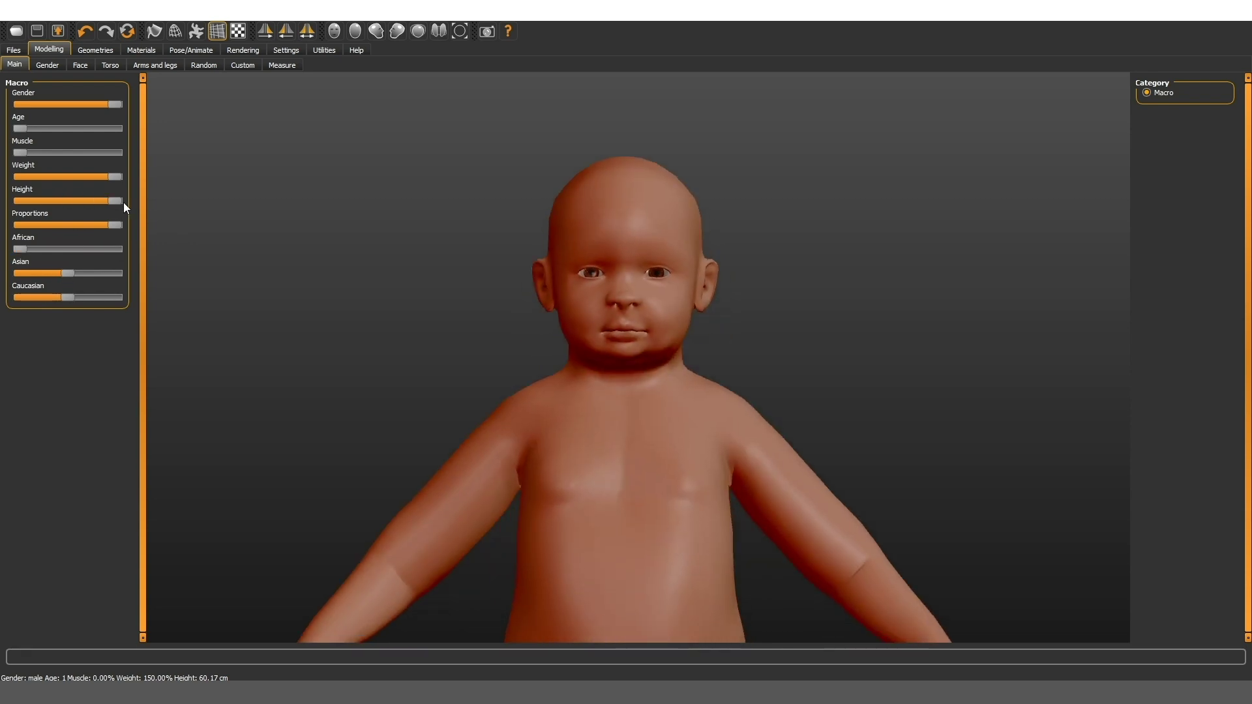
# Switch to MakeHuman and look through the Gender and Face modelling options.
pyautogui.click(47, 65)
pyautogui.click(80, 65)
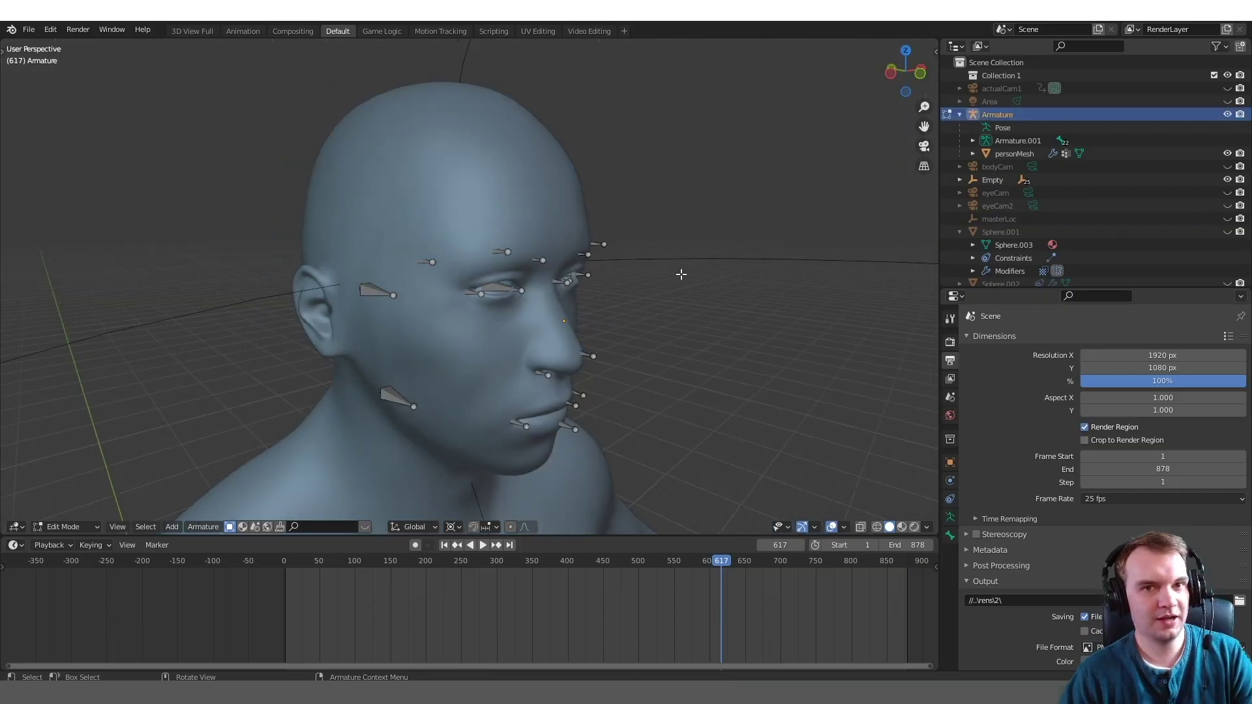
# Back in Blender, select the temple bone and examine how the facial bones sit on the head mesh.
pyautogui.moveTo(681, 274); pyautogui.dragTo(756, 277, button='middle')
pyautogui.scroll(-1, 436, 313)
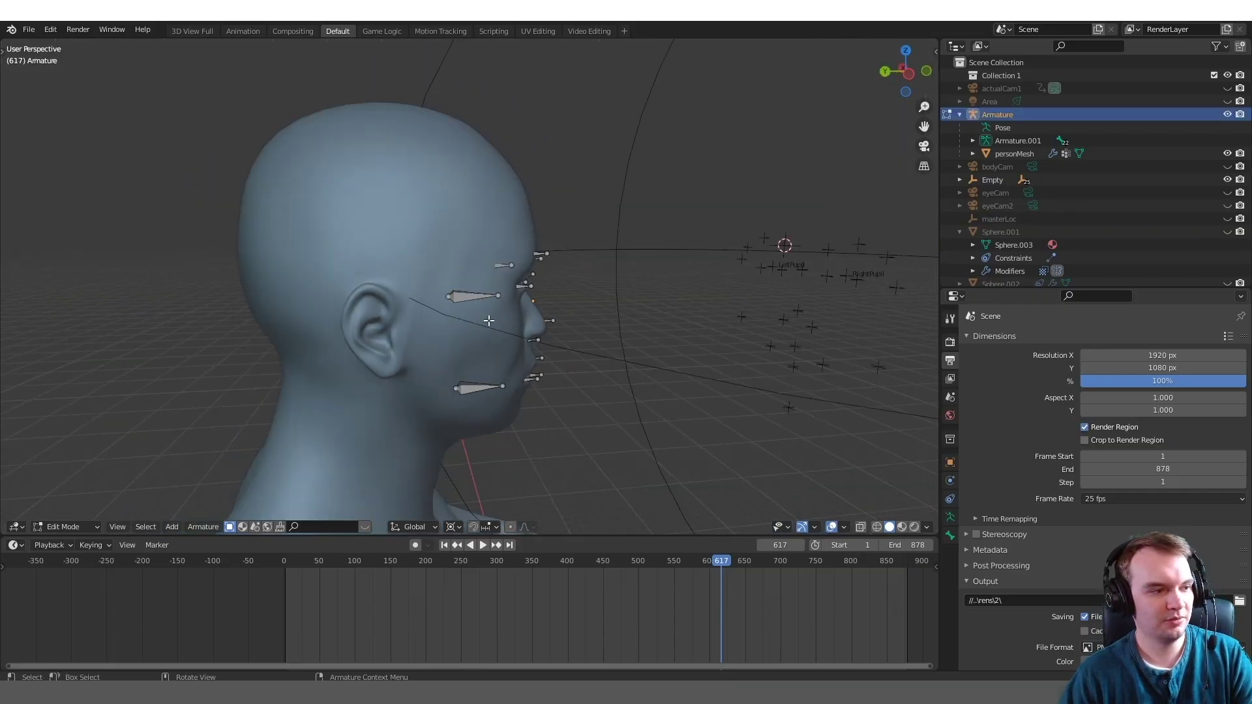
pyautogui.click(442, 297)
pyautogui.scroll(2, 442, 297)
pyautogui.moveTo(443, 297); pyautogui.dragTo(221, 293, button='middle')
pyautogui.click(379, 295)
pyautogui.click(721, 261)
pyautogui.scroll(-4, 585, 280)
pyautogui.scroll(3, 662, 274)
pyautogui.moveTo(586, 280); pyautogui.dragTo(615, 264, button='middle')
pyautogui.click(631, 209)
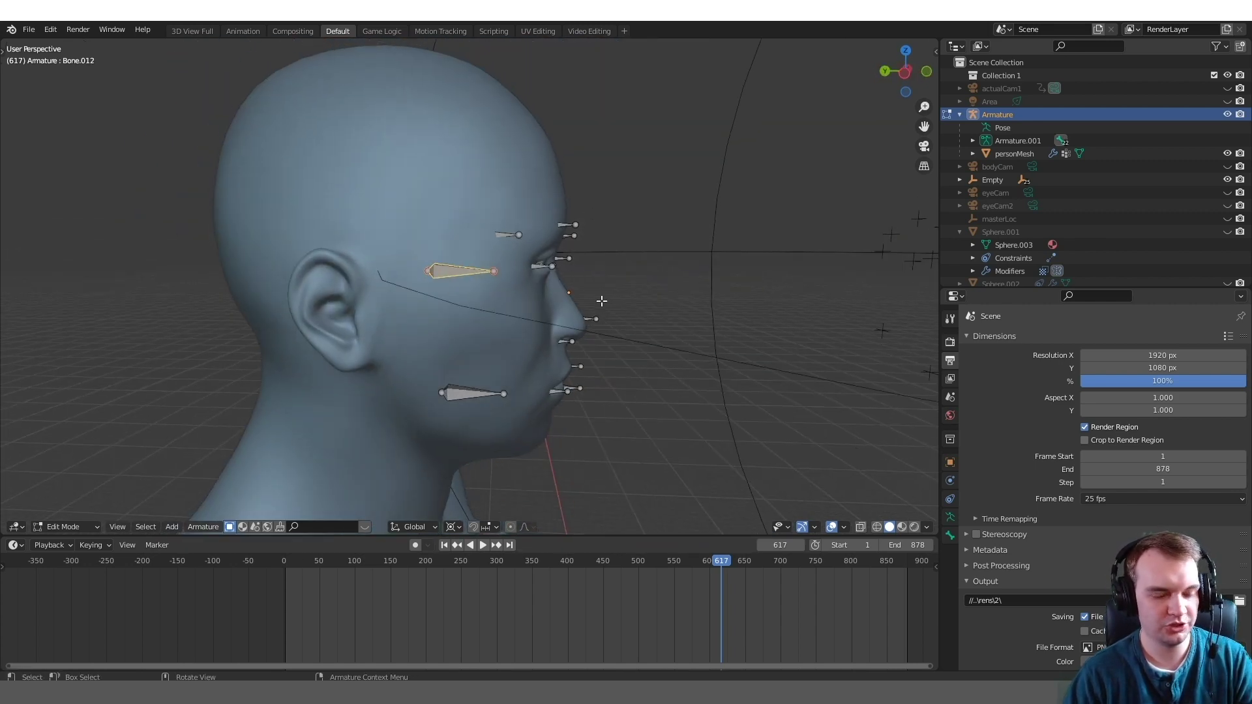
# Check the facial bones from the front and side, and move the temple bone along the Y axis.
pyautogui.press('KP_1')
pyautogui.press('KP_3')
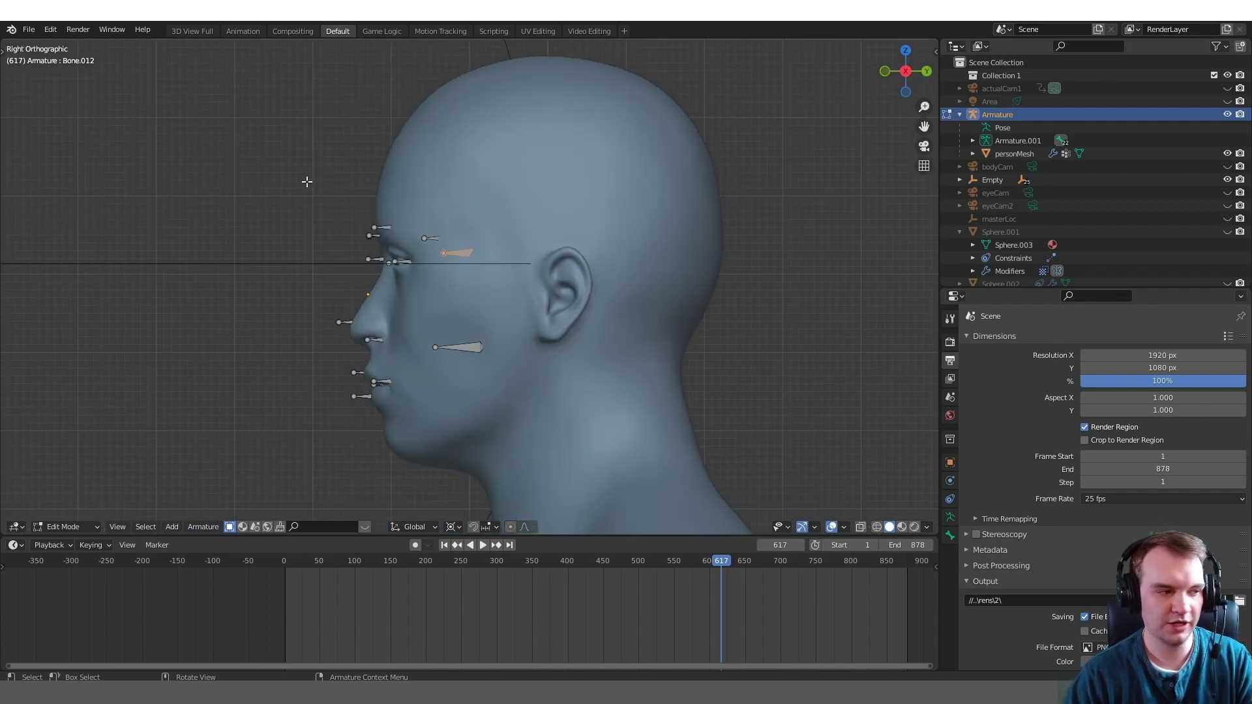
pyautogui.moveTo(346, 321); pyautogui.dragTo(529, 257, button='middle')
pyautogui.moveTo(761, 272); pyautogui.dragTo(656, 275, button='middle')
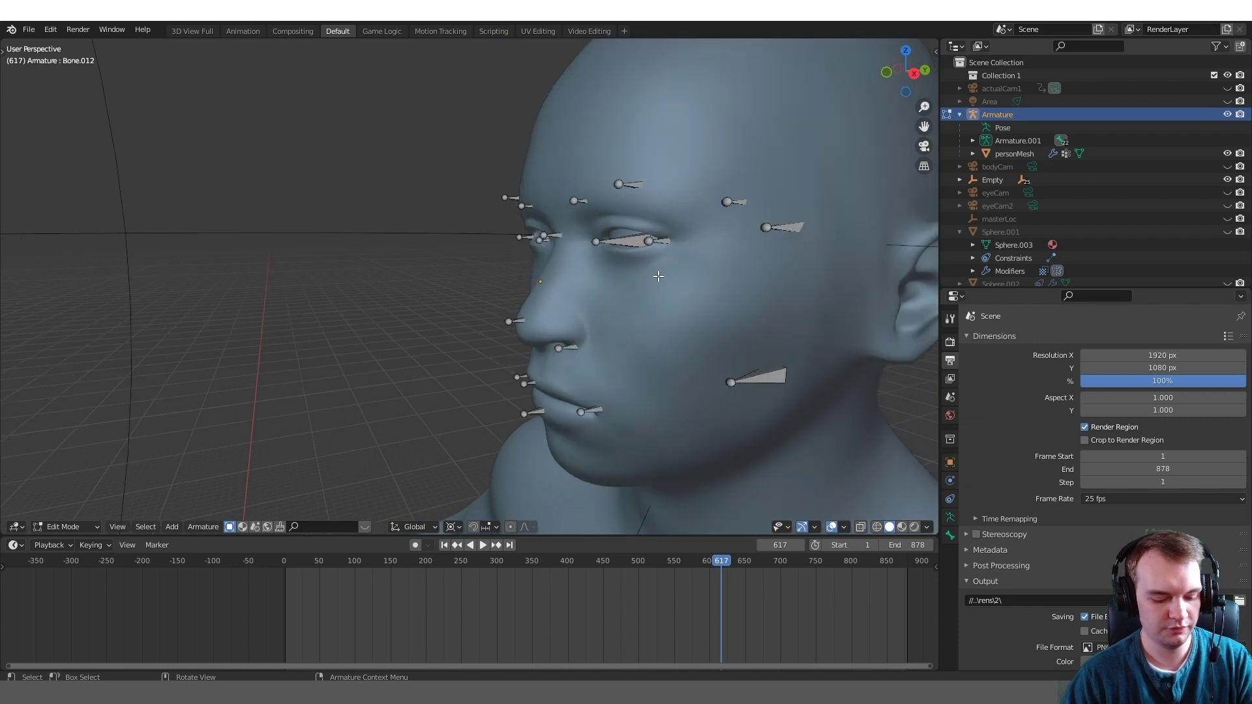
pyautogui.press('g')
pyautogui.press('y')
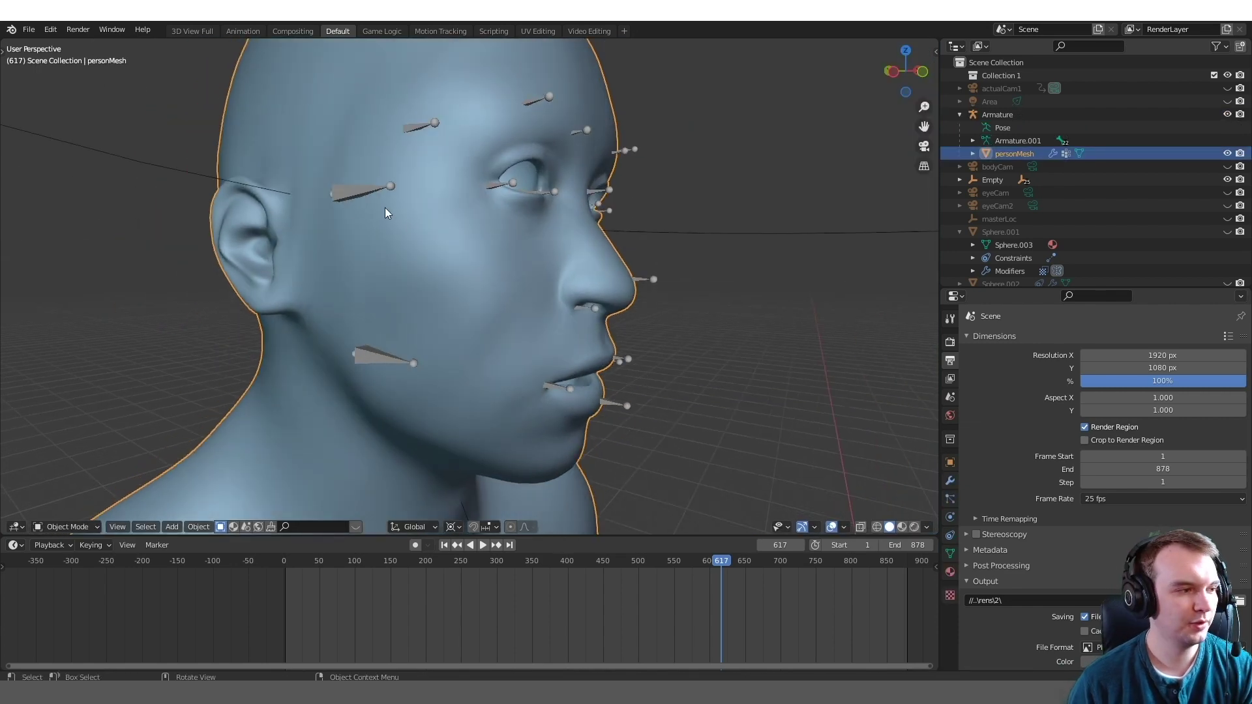
# Parent the head mesh to the facial armature with automatic weights.
pyautogui.click(361, 196)
pyautogui.moveTo(361, 197); pyautogui.dragTo(807, 237, button='middle')
pyautogui.scroll(-2, 804, 224)
pyautogui.moveTo(620, 259); pyautogui.dragTo(510, 301, button='middle')
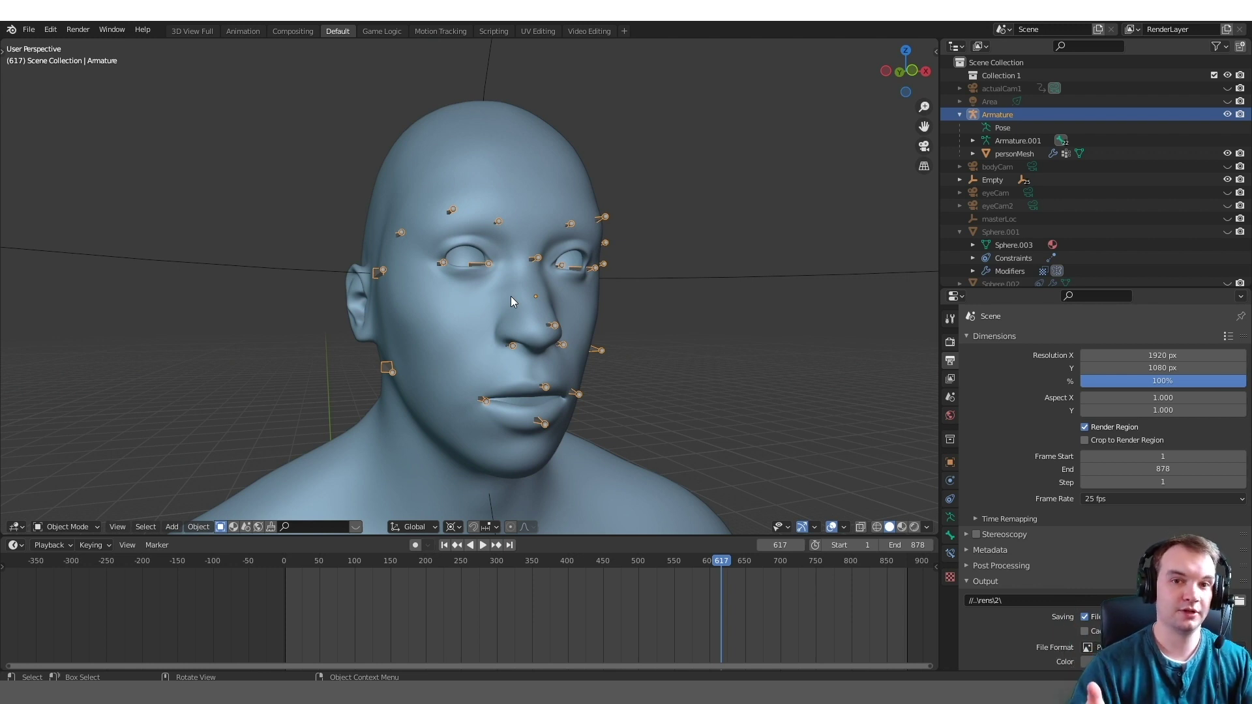
pyautogui.click(511, 296)
pyautogui.moveTo(510, 296); pyautogui.dragTo(420, 290, button='middle')
pyautogui.scroll(2, 594, 249)
pyautogui.scroll(1, 596, 263)
pyautogui.moveTo(593, 248); pyautogui.dragTo(466, 174, button='middle')
pyautogui.keyDown('shift'); pyautogui.click(460, 167); pyautogui.keyUp('shift')
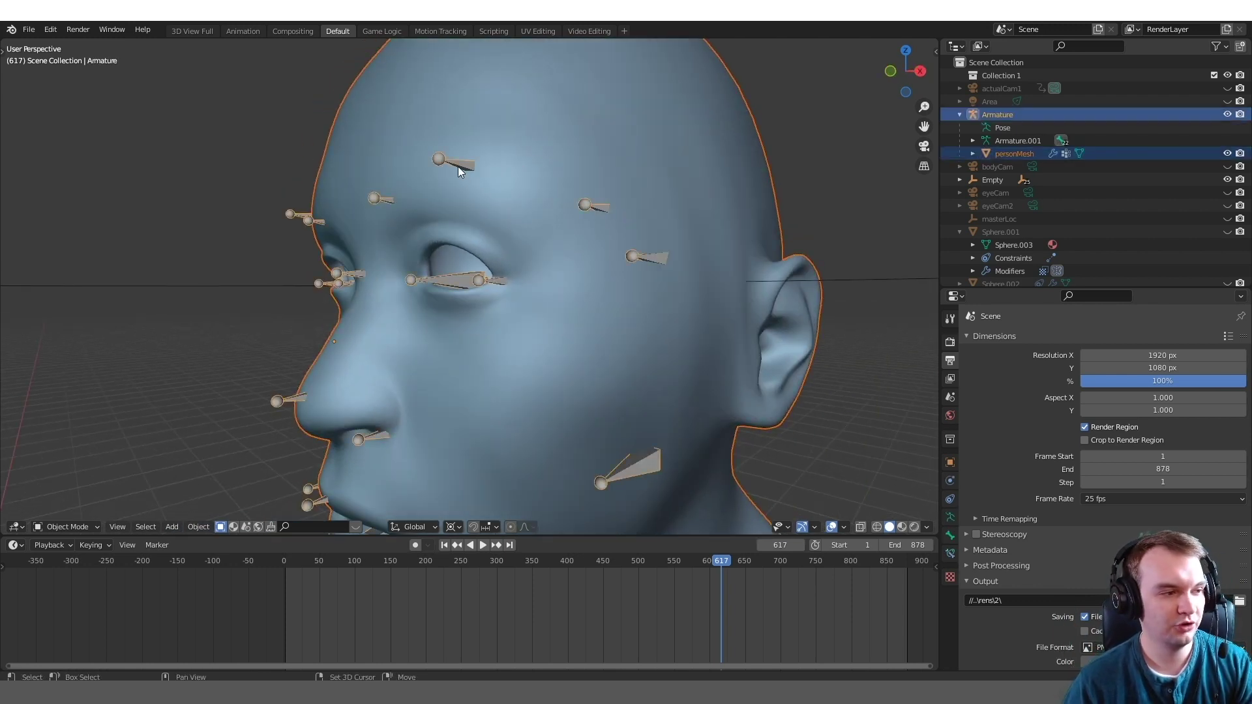
pyautogui.hotkey('ctrl', 'p')
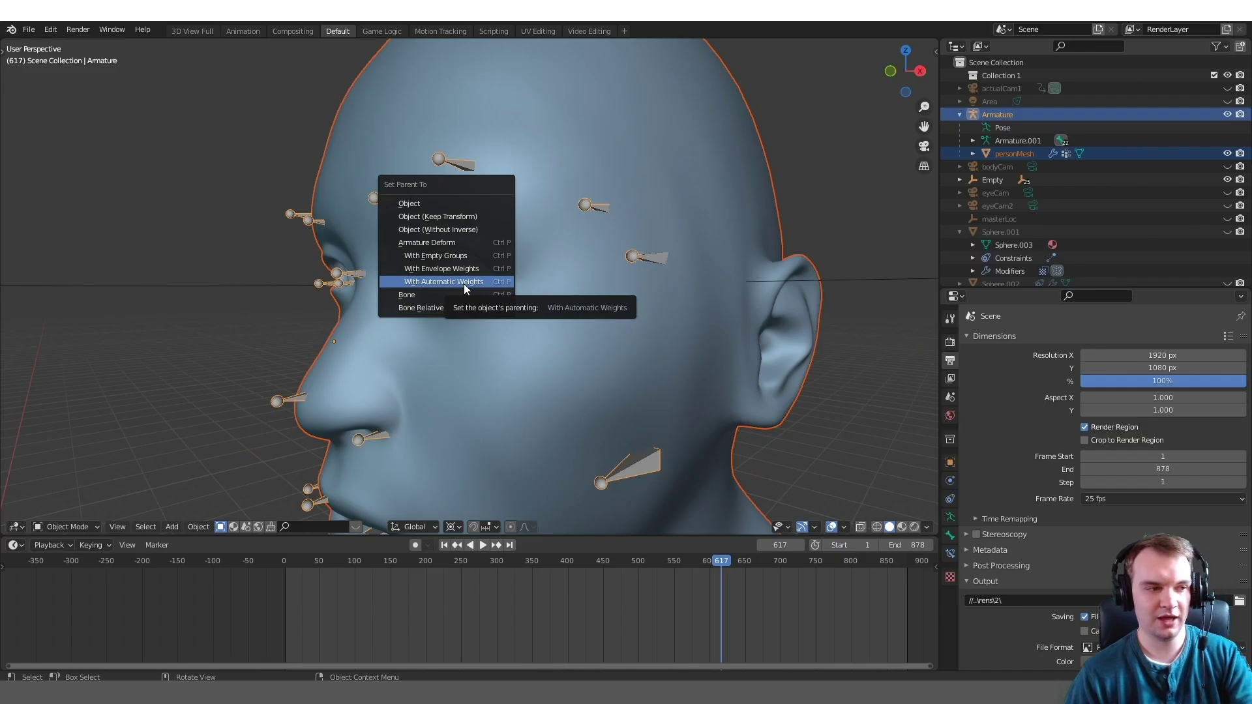
pyautogui.click(619, 460)
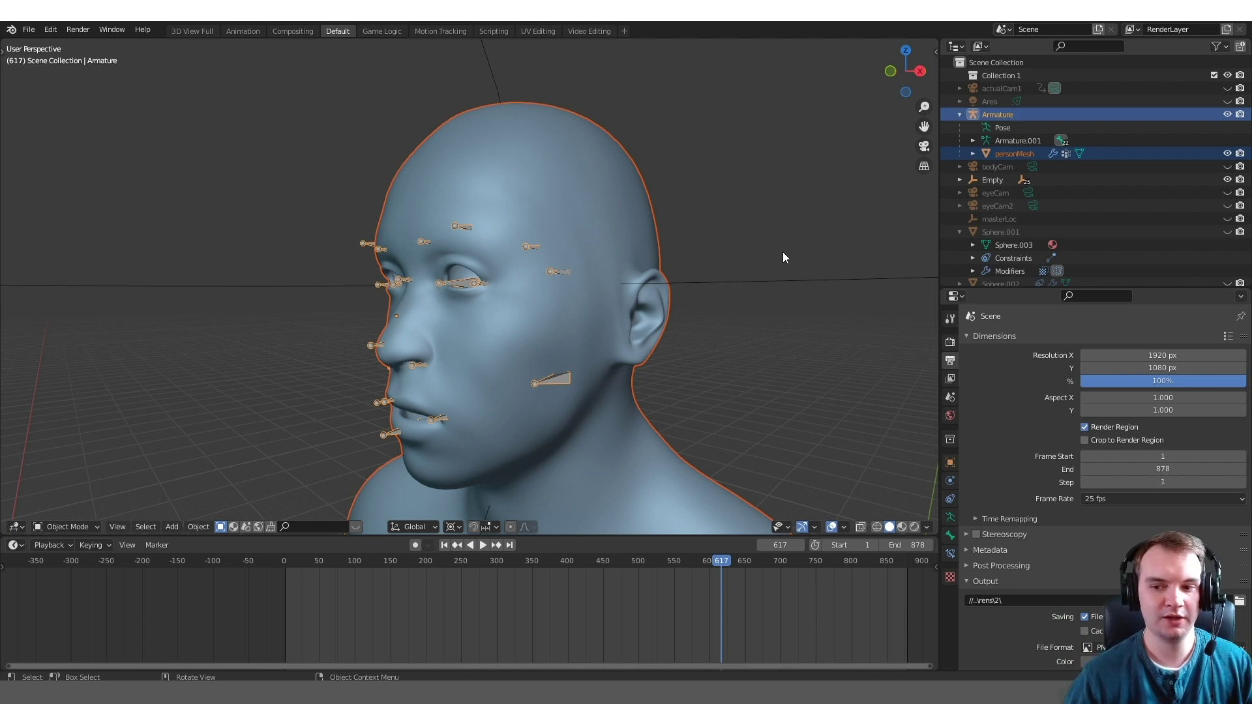
# Switch the head mesh to Weight Paint mode and inspect the weights of vertex groups Bone.008 and Bone.011.
pyautogui.moveTo(783, 257); pyautogui.dragTo(585, 289, button='middle')
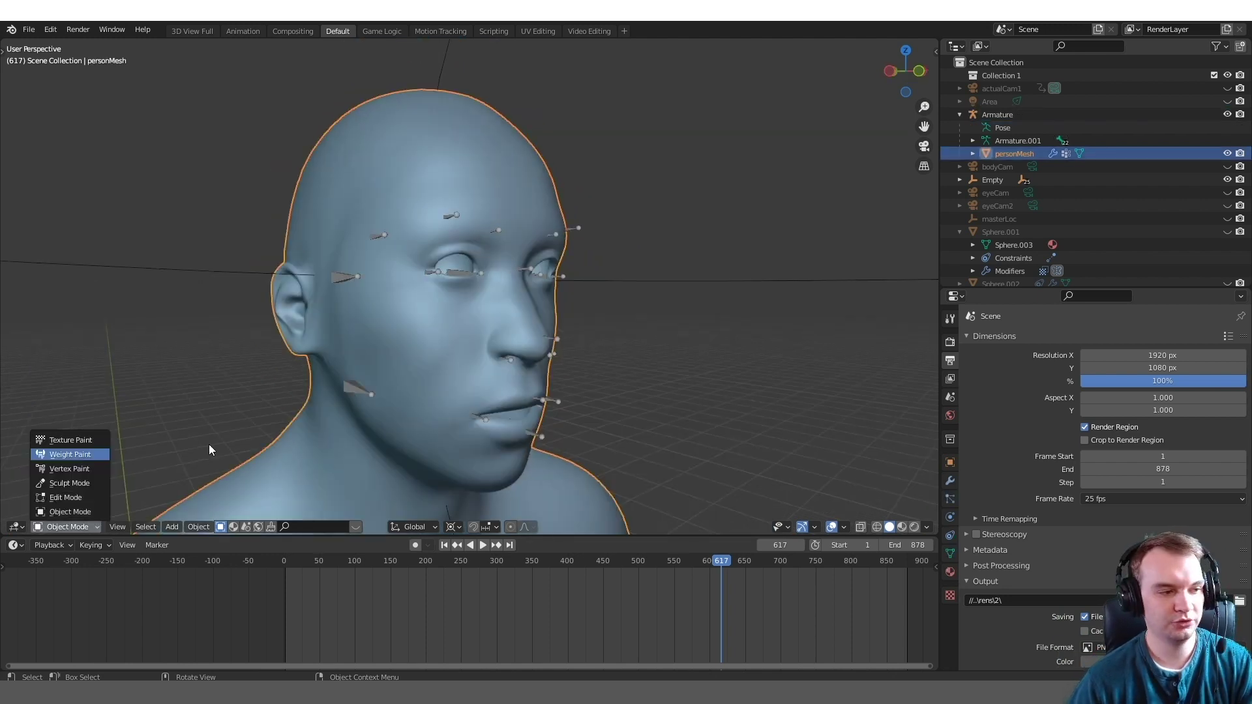
pyautogui.click(78, 503)
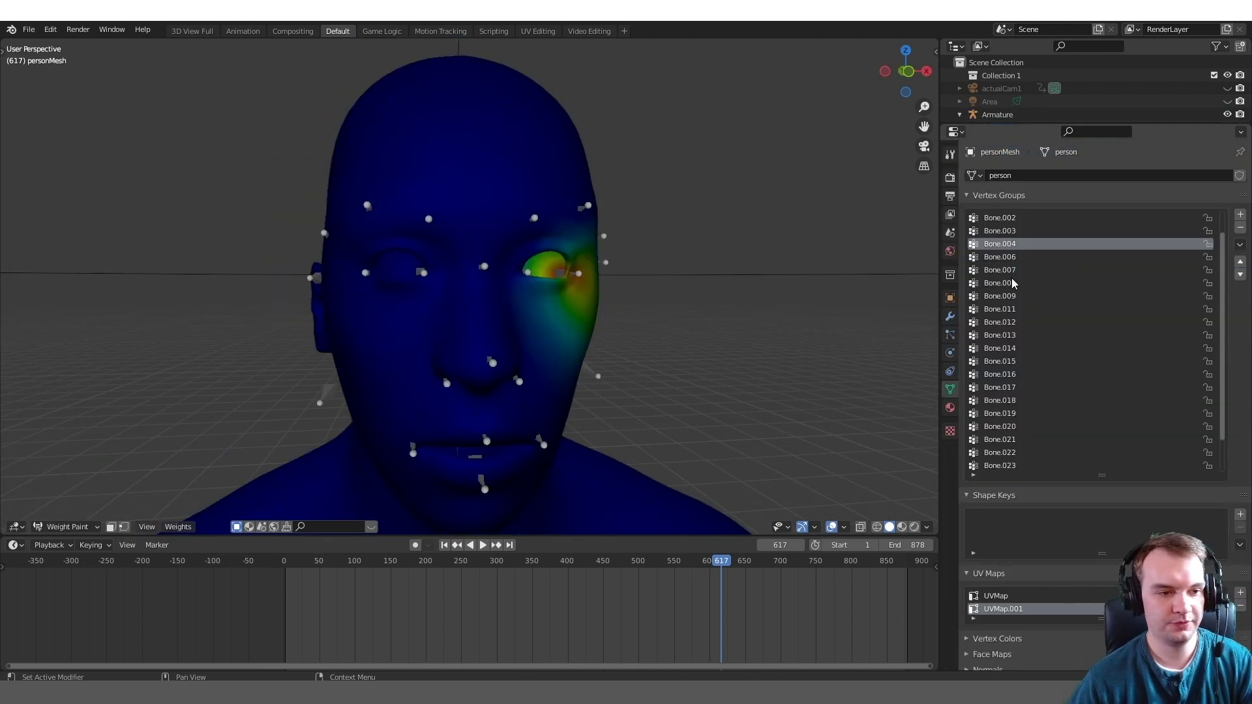
pyautogui.click(1011, 283)
pyautogui.click(1015, 306)
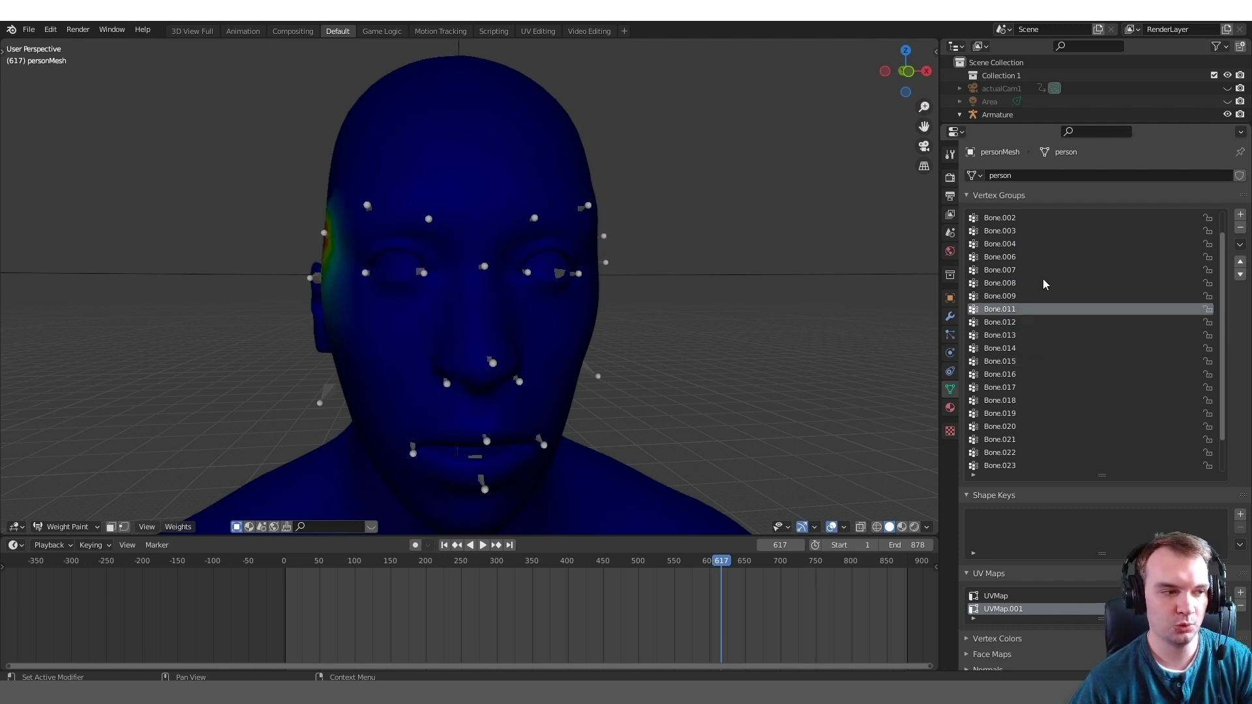
pyautogui.click(1043, 279)
# Show the Subtract brush settings and dab the brush in inverted mode on the face for vertex group Bone.008.
pyautogui.moveTo(673, 308); pyautogui.dragTo(514, 302, button='middle')
pyautogui.press('n')
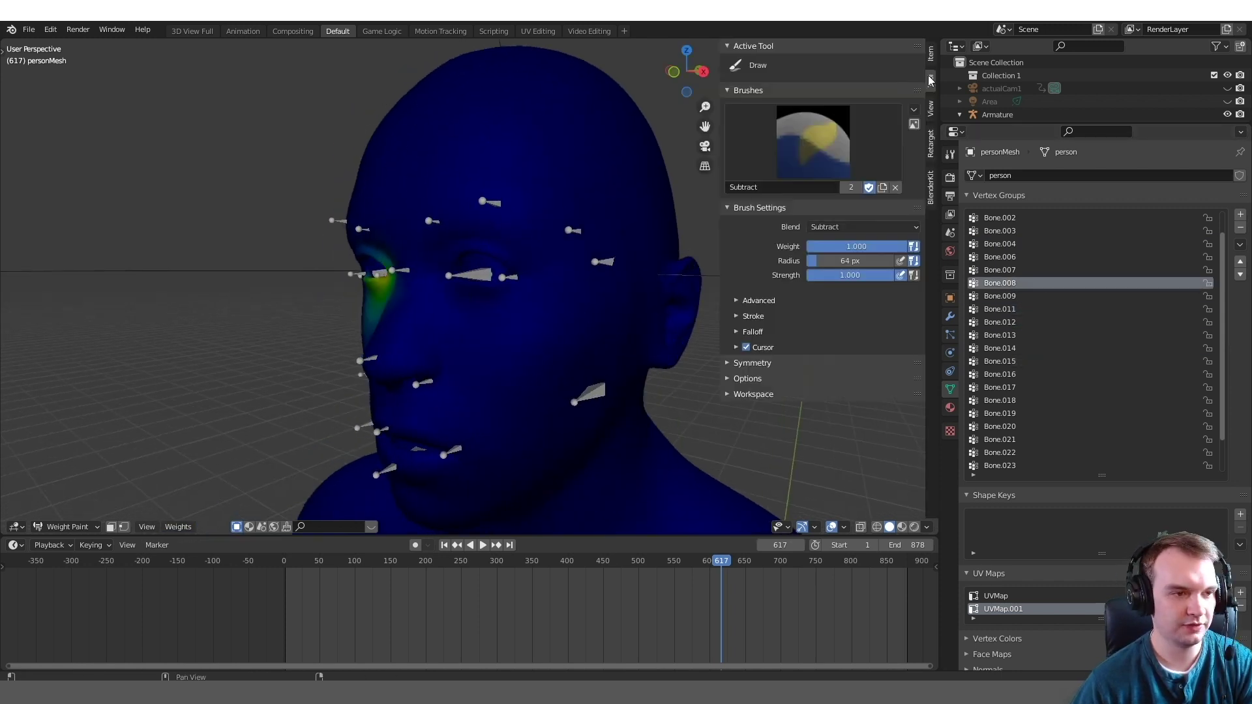
pyautogui.moveTo(626, 302); pyautogui.dragTo(587, 307, button='middle')
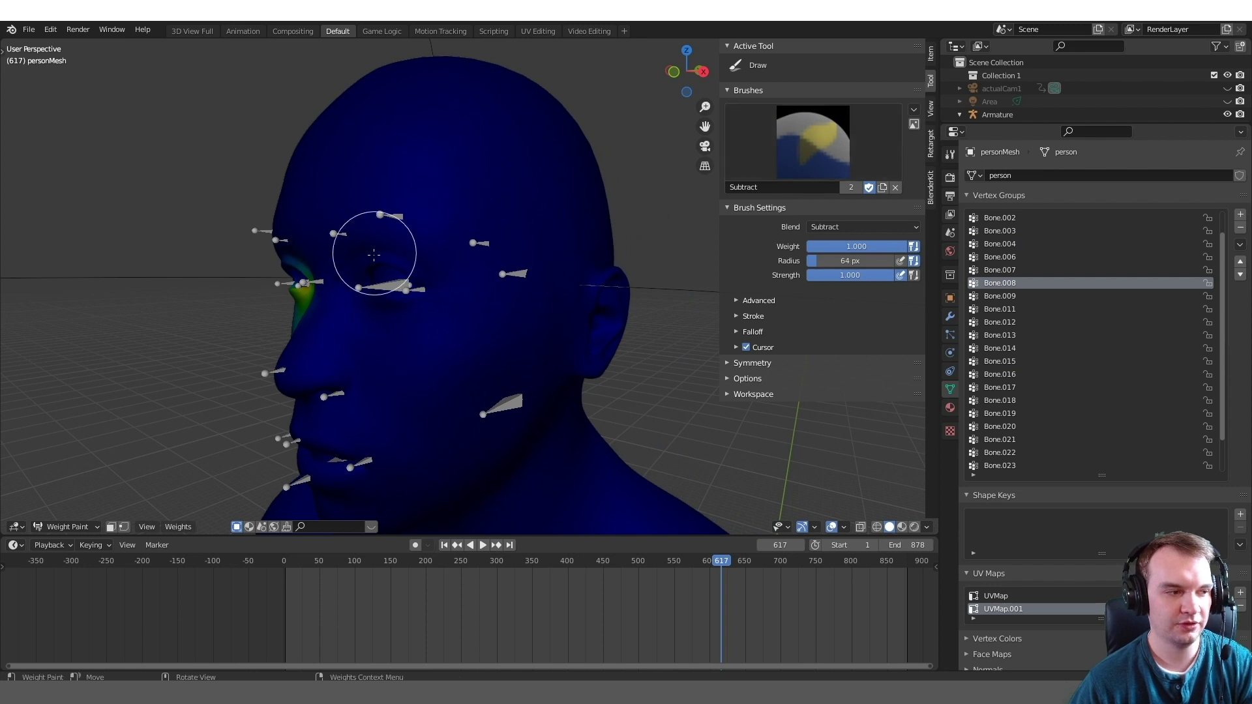
pyautogui.moveTo(378, 256); pyautogui.dragTo(385, 281, button='middle')
pyautogui.keyDown('ctrl'); pyautogui.click(447, 277); pyautogui.keyUp('ctrl')
pyautogui.moveTo(469, 279); pyautogui.dragTo(507, 225, button='middle')
pyautogui.scroll(2, 433, 279)
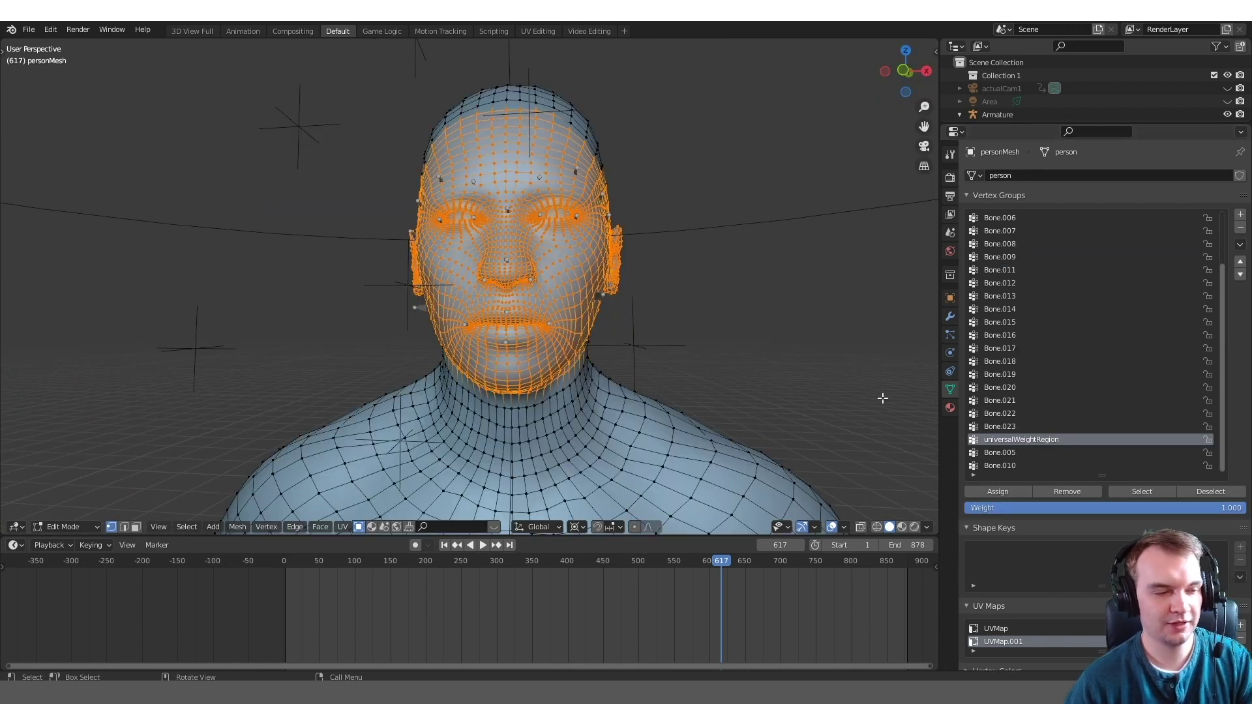
# Examine the face vertices in the universalWeightRegion group and the Armature modifier that uses this group.
pyautogui.moveTo(711, 338); pyautogui.dragTo(514, 141, button='middle')
pyautogui.moveTo(612, 179); pyautogui.dragTo(502, 173, button='middle')
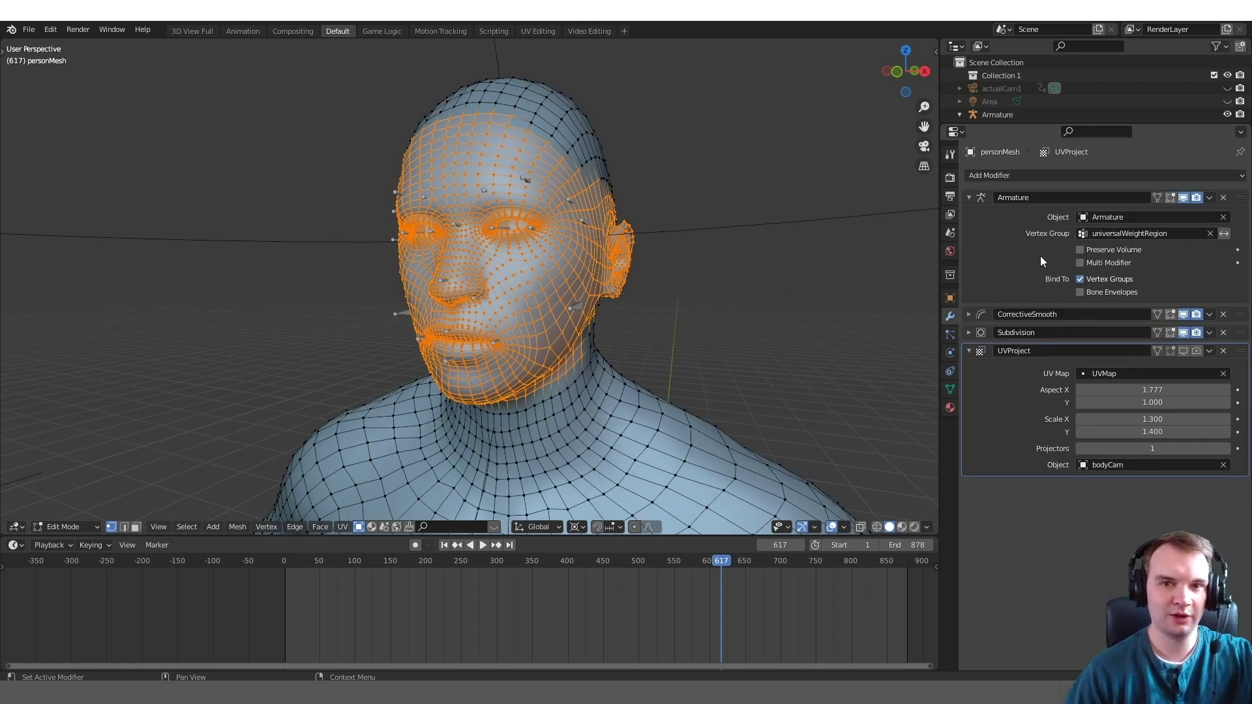
pyautogui.moveTo(639, 300); pyautogui.dragTo(749, 302, button='middle')
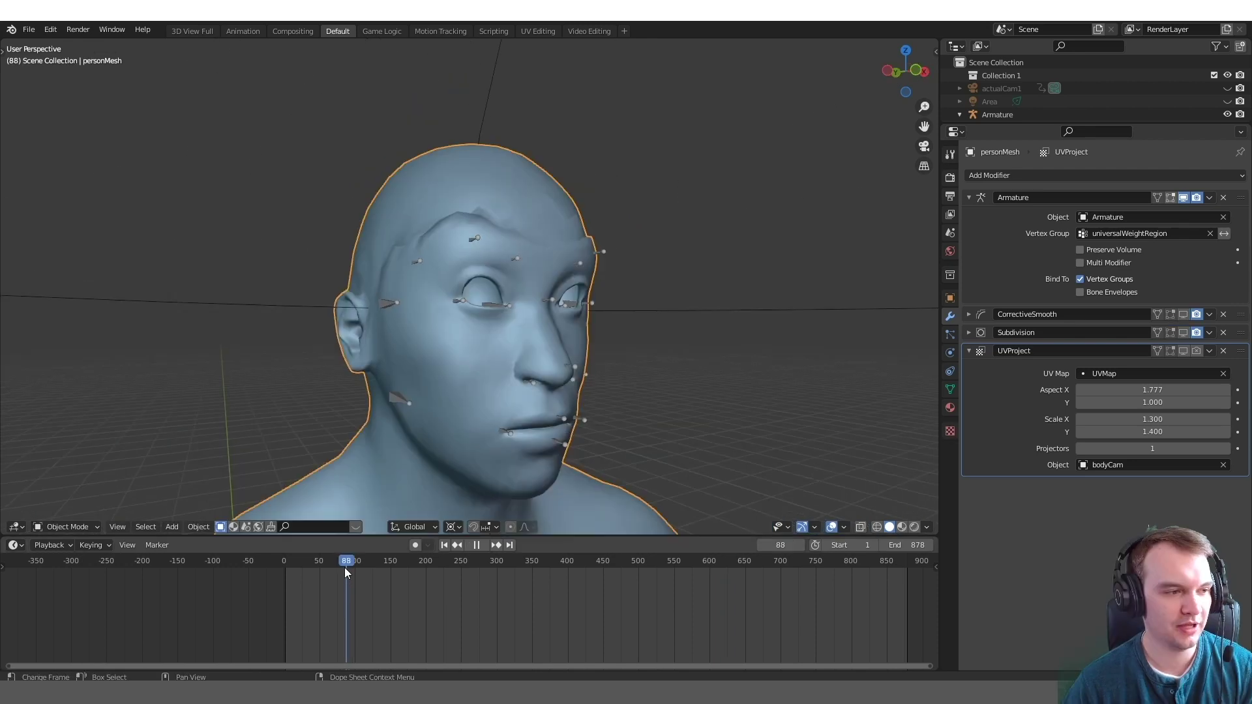
# Scrub the facial animation to frame 453 and turn on the Subdivision modifier's viewport display.
pyautogui.moveTo(345, 567); pyautogui.dragTo(606, 586)
pyautogui.moveTo(410, 316); pyautogui.dragTo(545, 257, button='middle')
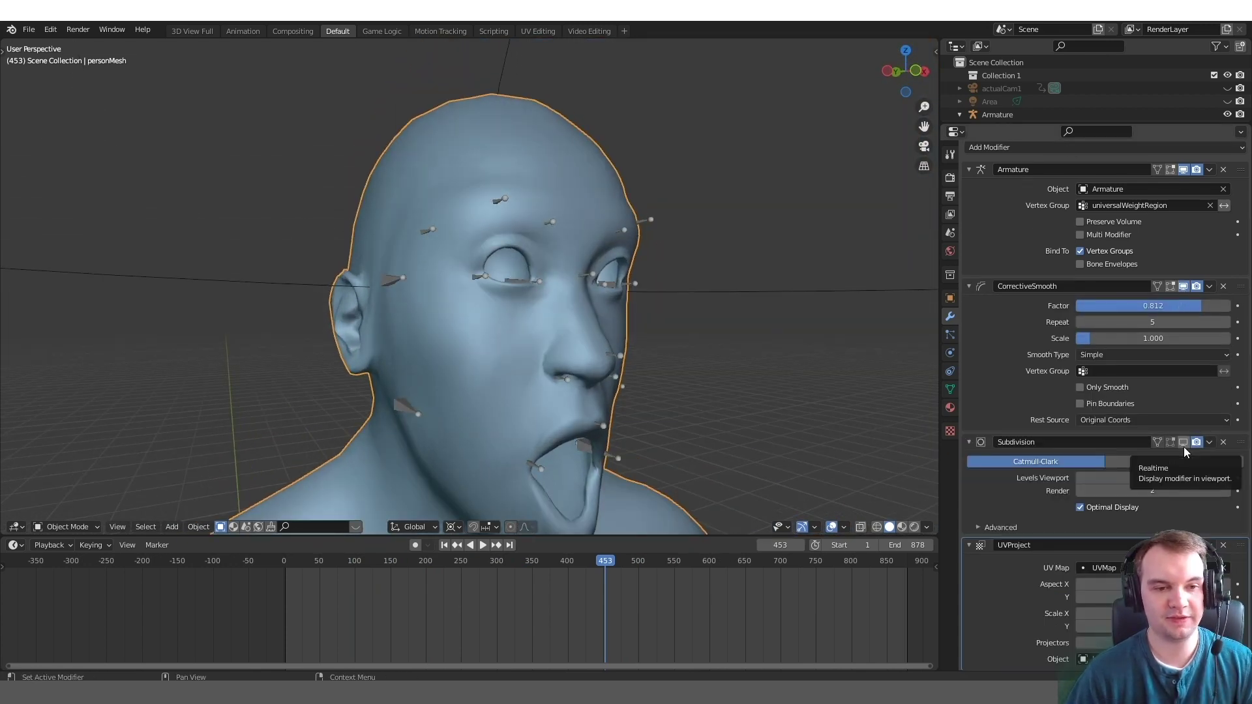
pyautogui.click(1184, 445)
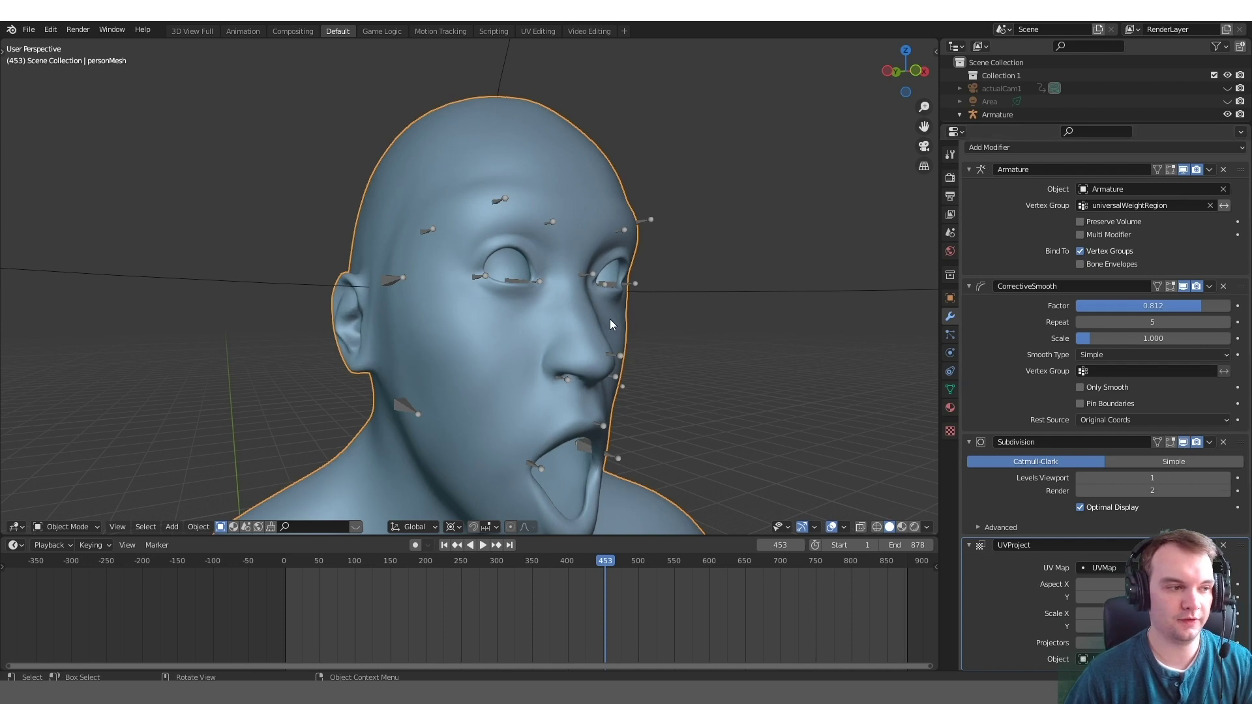
# Review the subdivided face from the front and side during animation playback.
pyautogui.scroll(-1, 613, 320)
pyautogui.moveTo(613, 324); pyautogui.dragTo(634, 309, button='middle')
pyautogui.scroll(-2, 634, 309)
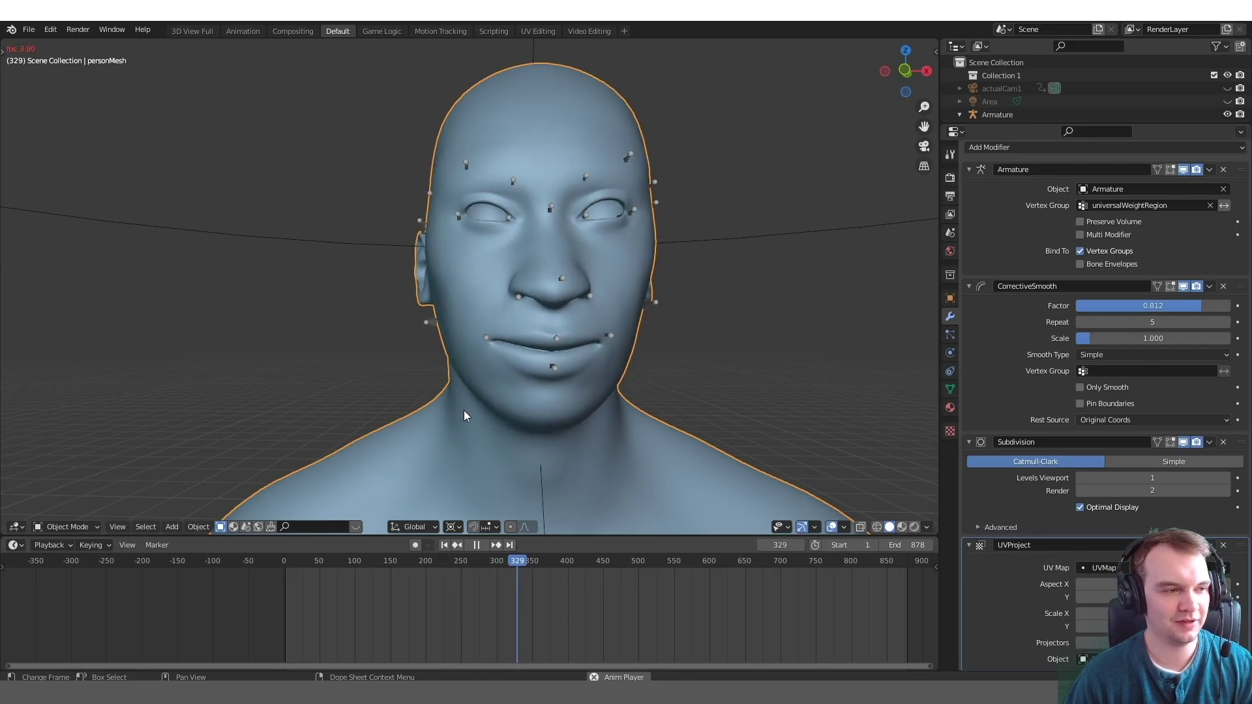
pyautogui.moveTo(534, 417); pyautogui.dragTo(565, 416, button='middle')
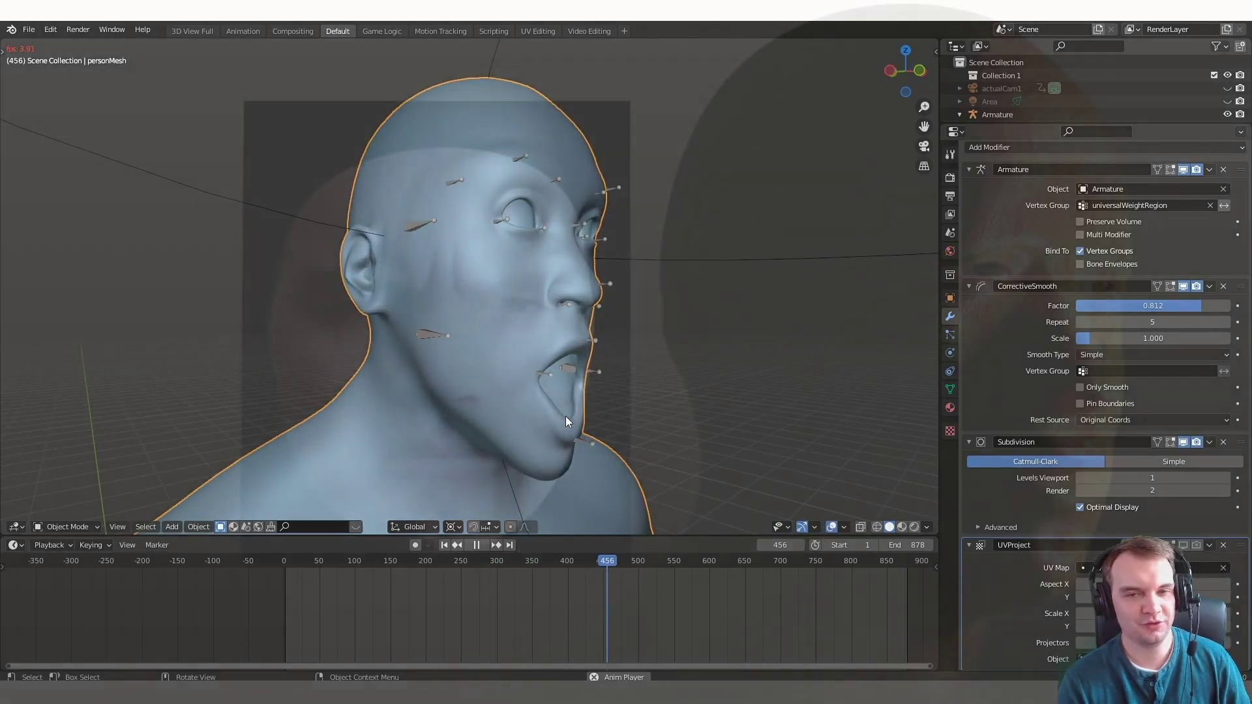